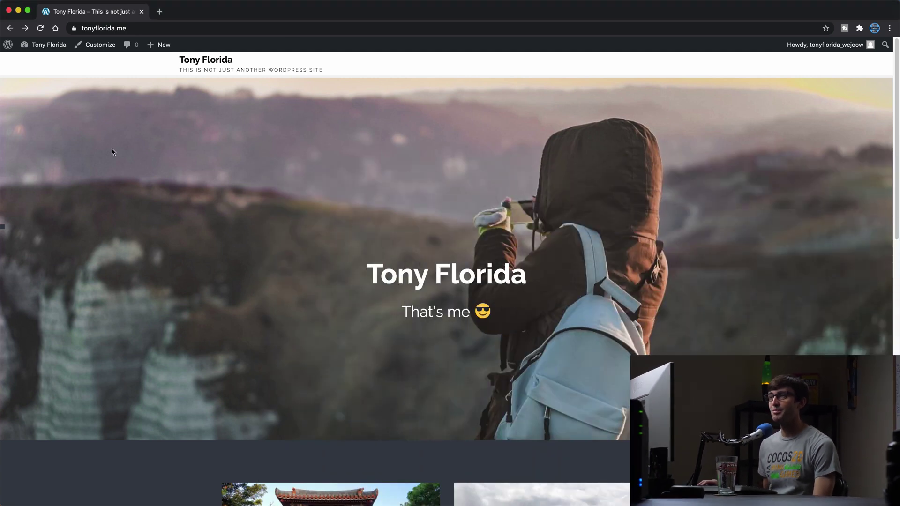
Go to the admin dashboard and open the Installed Plugins list
{"action": "mouse_move", "coordinate": [47, 45]}
{"action": "left_click", "coordinate": [46, 61]}
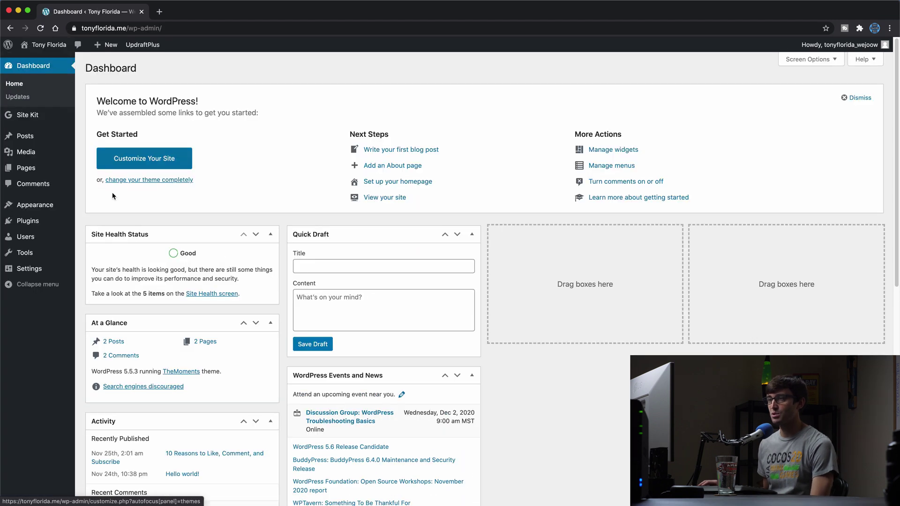
{"action": "left_click", "coordinate": [19, 226]}
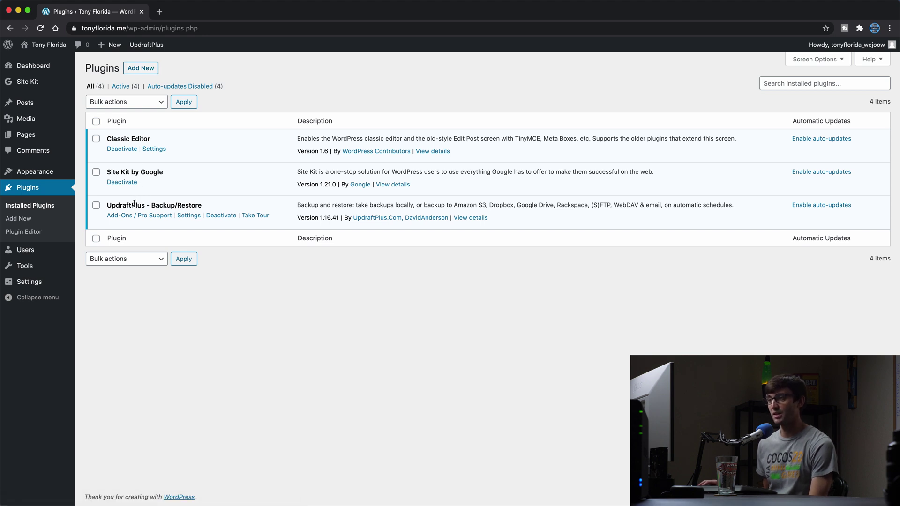
Open UpdraftPlus Backup/Restore and scroll through the six existing database backups (Nov 24–29, 2020)
{"action": "left_click", "coordinate": [187, 217]}
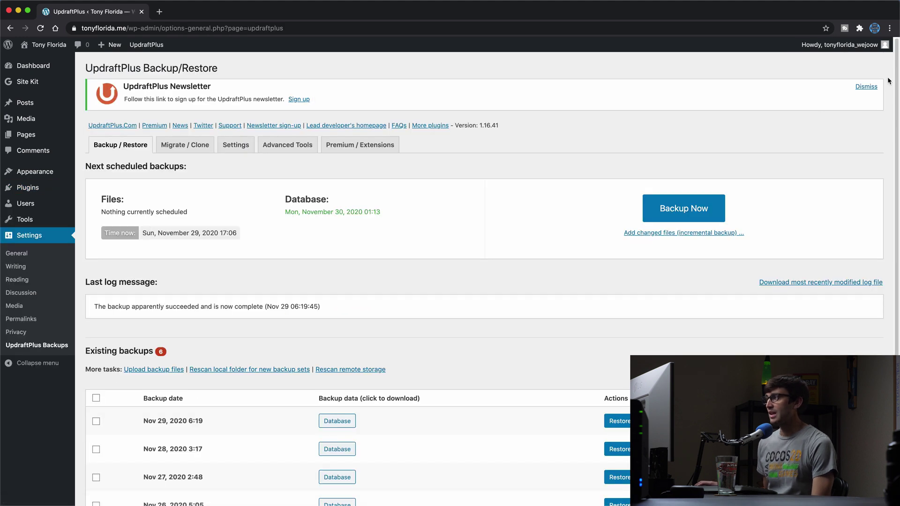
{"action": "scroll", "coordinate": [324, 292], "scroll_direction": "down", "scroll_amount": 5}
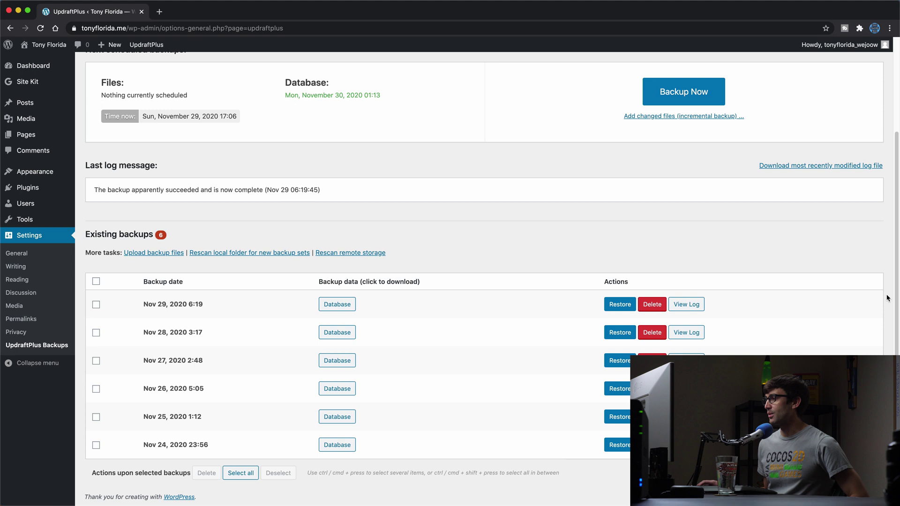
{"action": "scroll", "coordinate": [891, 225], "scroll_direction": "up", "scroll_amount": 3}
{"action": "scroll", "coordinate": [893, 217], "scroll_direction": "up", "scroll_amount": 2}
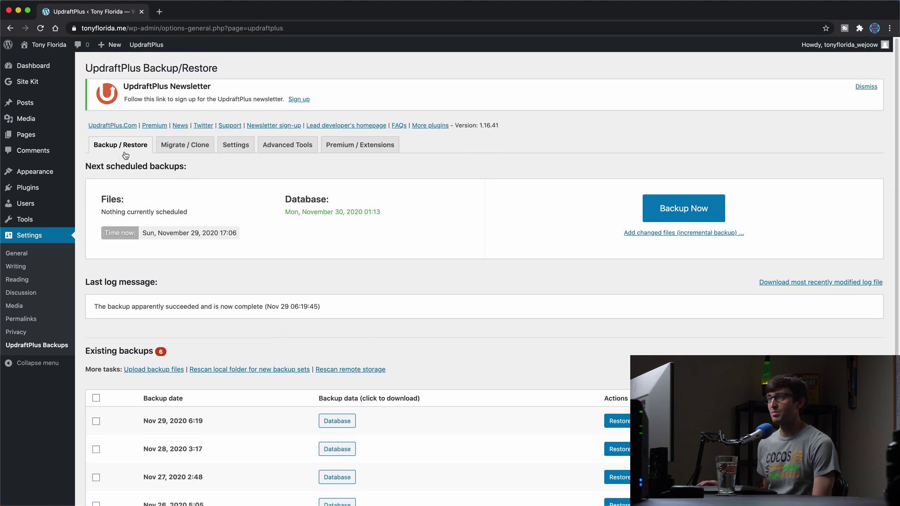
View the UpdraftPlus Settings: files Manual (retain 2), database Daily (retain 30)
{"action": "left_click", "coordinate": [235, 149]}
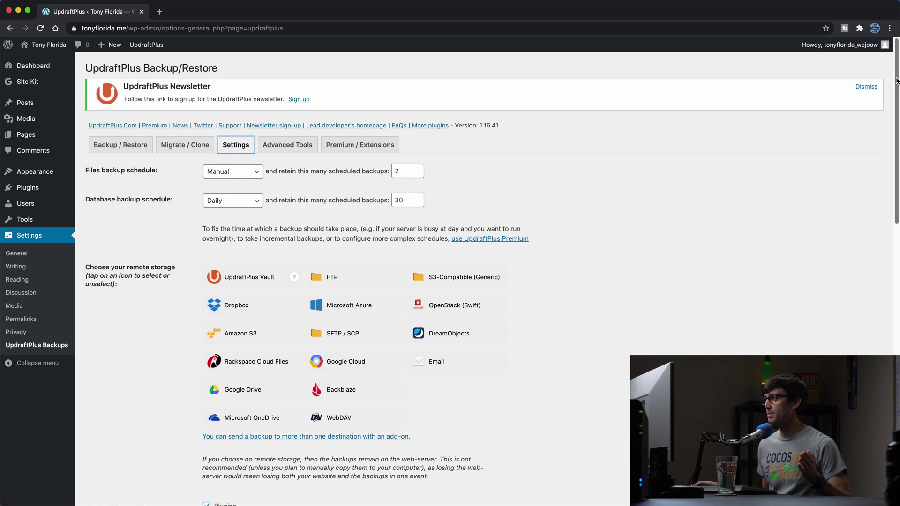
Review the existing backups on the Backup / Restore tab, then return to the Settings tab
{"action": "left_click", "coordinate": [129, 149]}
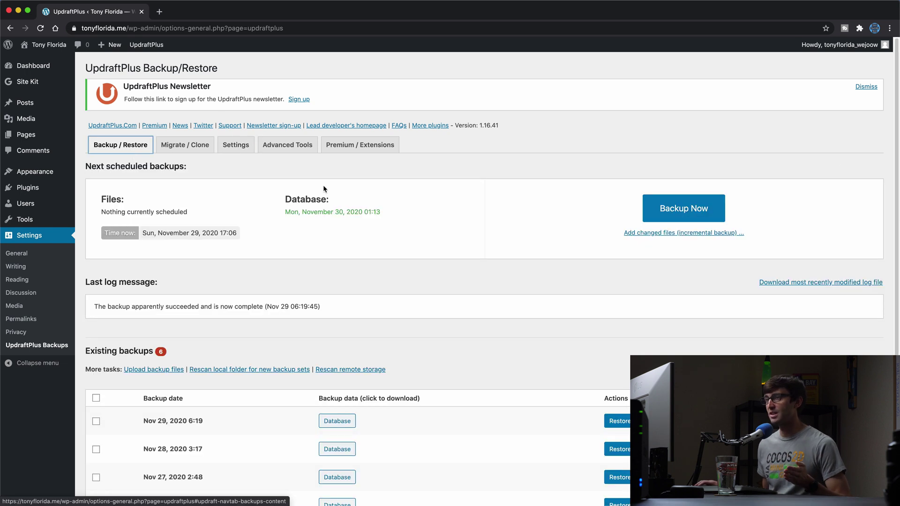
{"action": "scroll", "coordinate": [884, 169], "scroll_direction": "down", "scroll_amount": 3}
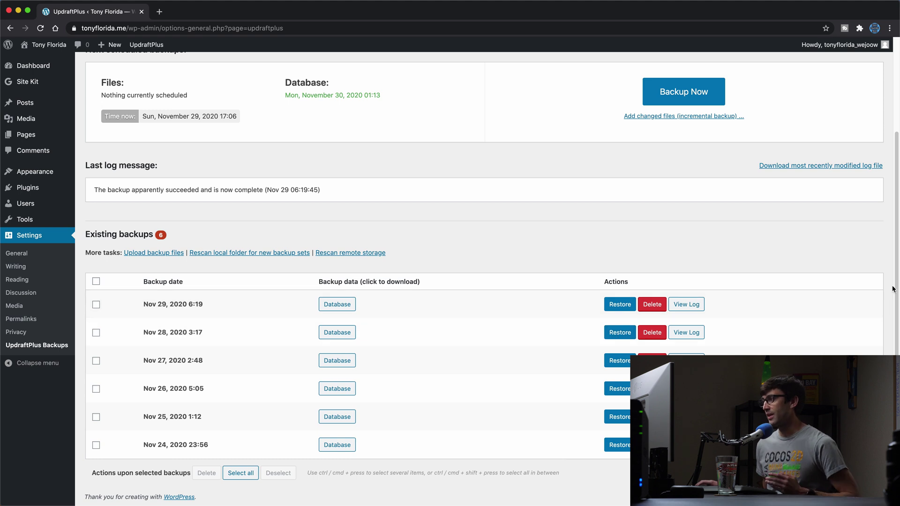
{"action": "left_click_drag", "start_coordinate": [894, 289], "coordinate": [892, 229]}
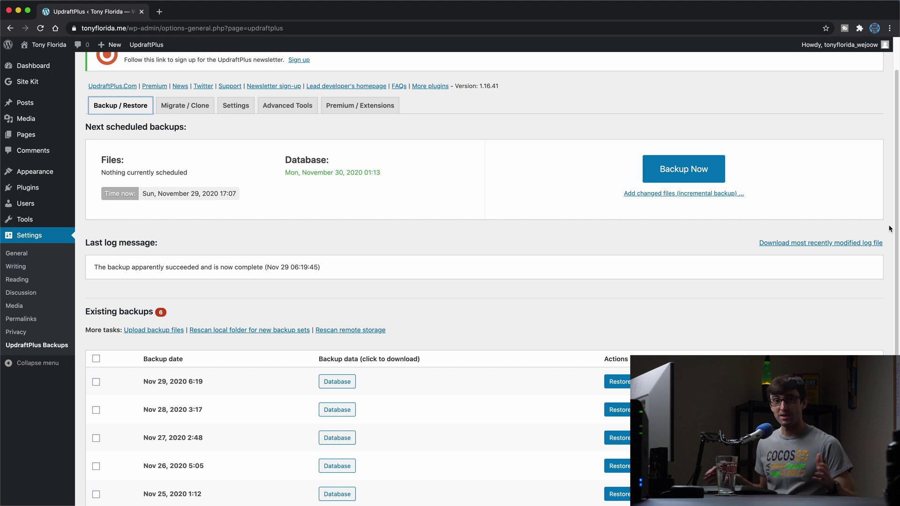
{"action": "left_click", "coordinate": [239, 109]}
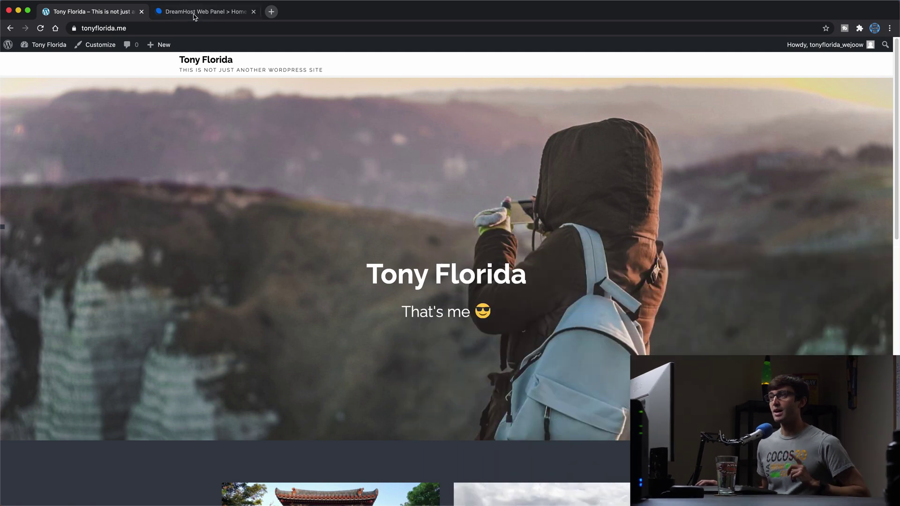
In the DreamHost panel, open MySQL Databases and scroll to the mysql.tonyflorida.me hostname
{"action": "left_click", "coordinate": [195, 14]}
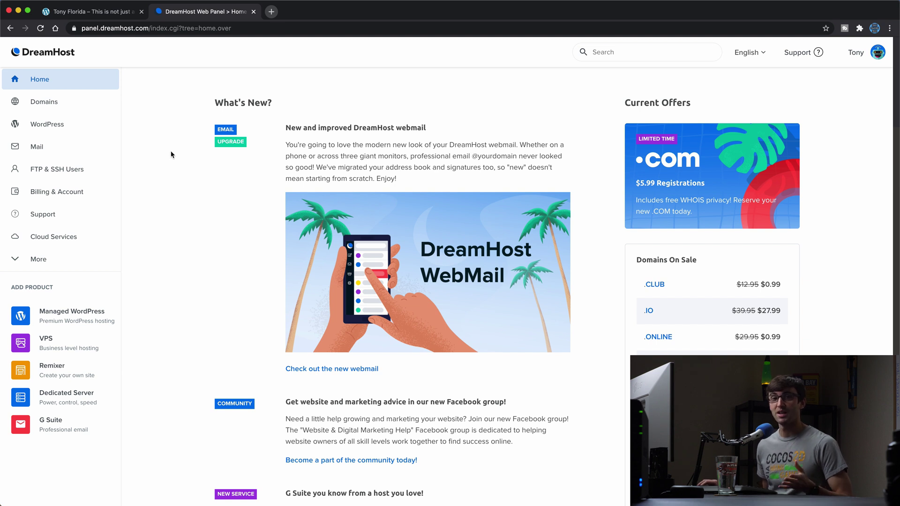
{"action": "left_click", "coordinate": [35, 262]}
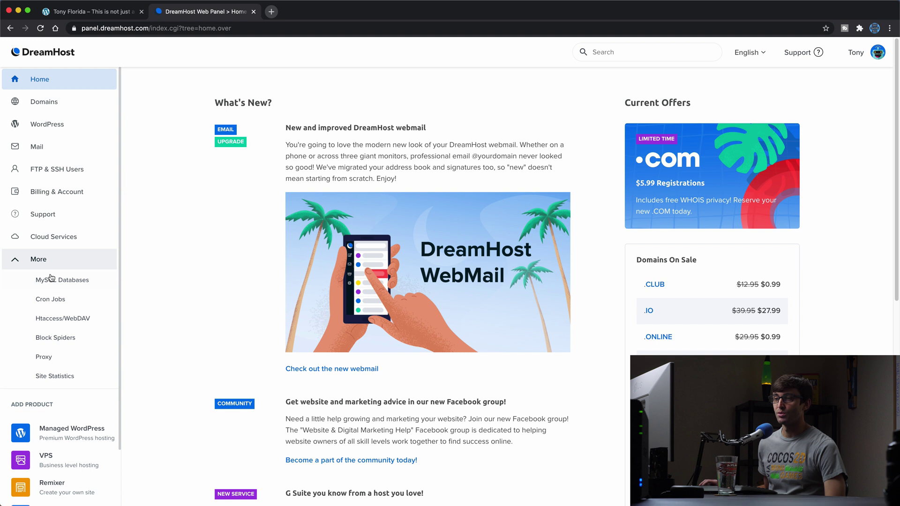
{"action": "left_click", "coordinate": [69, 284]}
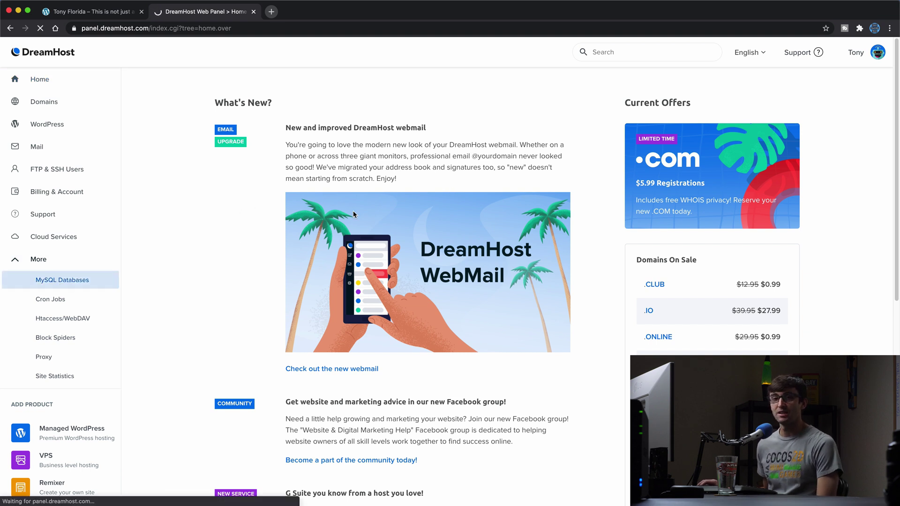
{"action": "left_click_drag", "start_coordinate": [896, 79], "coordinate": [896, 190]}
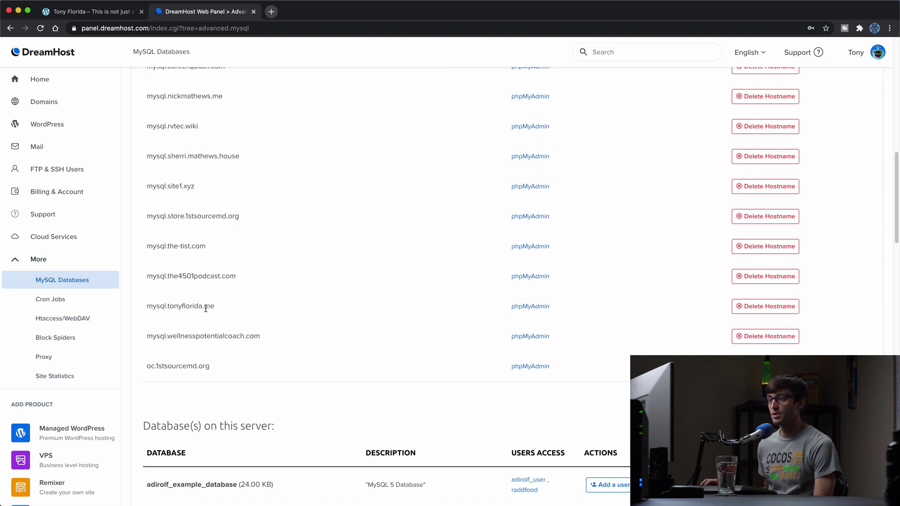
Open phpMyAdmin for mysql.tonyflorida.me and log in with the saved credentials
{"action": "left_click", "coordinate": [535, 308]}
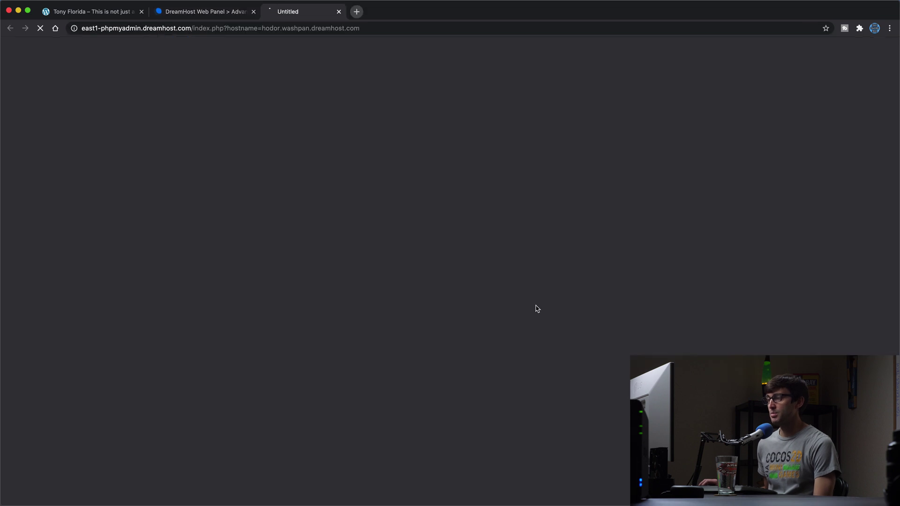
{"action": "left_click", "coordinate": [478, 206]}
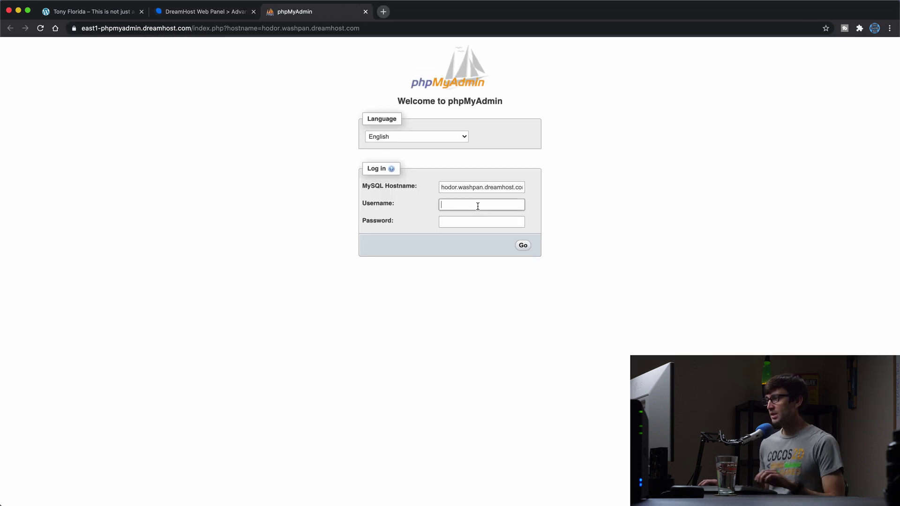
{"action": "left_click", "coordinate": [562, 222]}
{"action": "left_click", "coordinate": [524, 246]}
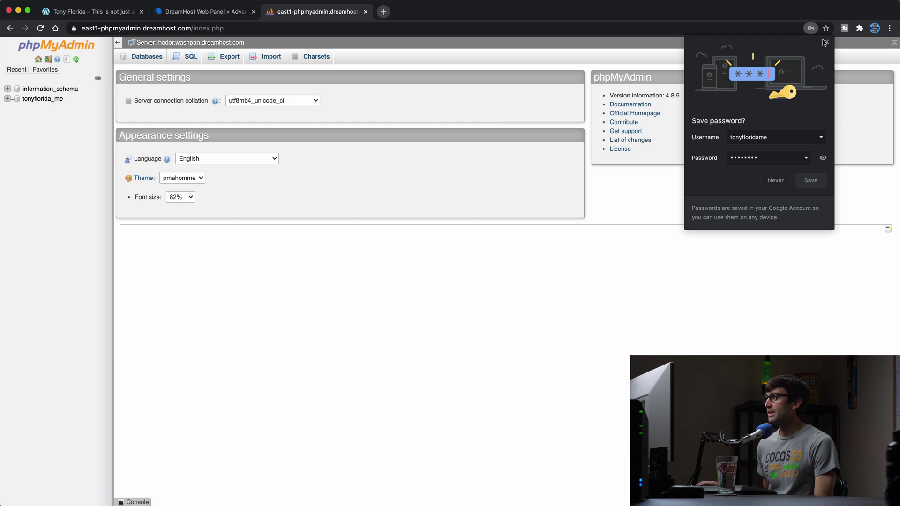
Export the tonyflorida_me database using the Quick method in SQL format
{"action": "left_click", "coordinate": [41, 100]}
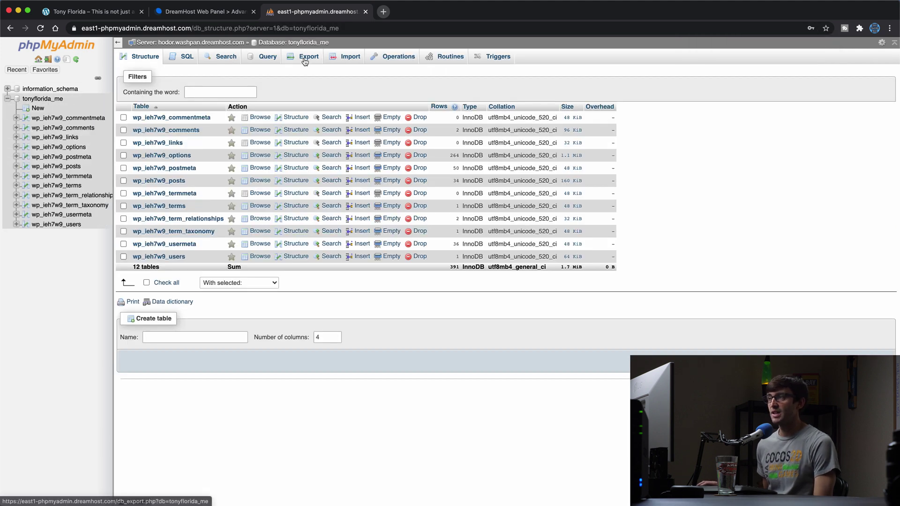
{"action": "left_click", "coordinate": [305, 60]}
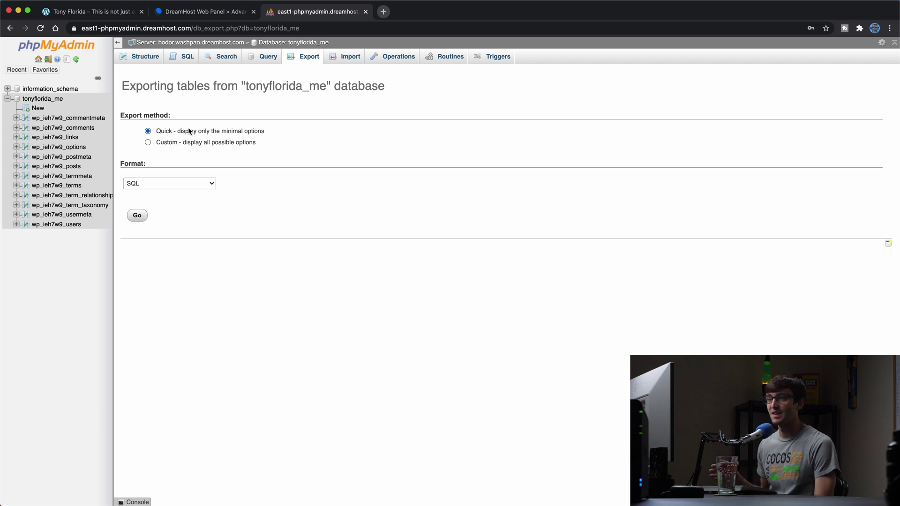
{"action": "left_click", "coordinate": [161, 184]}
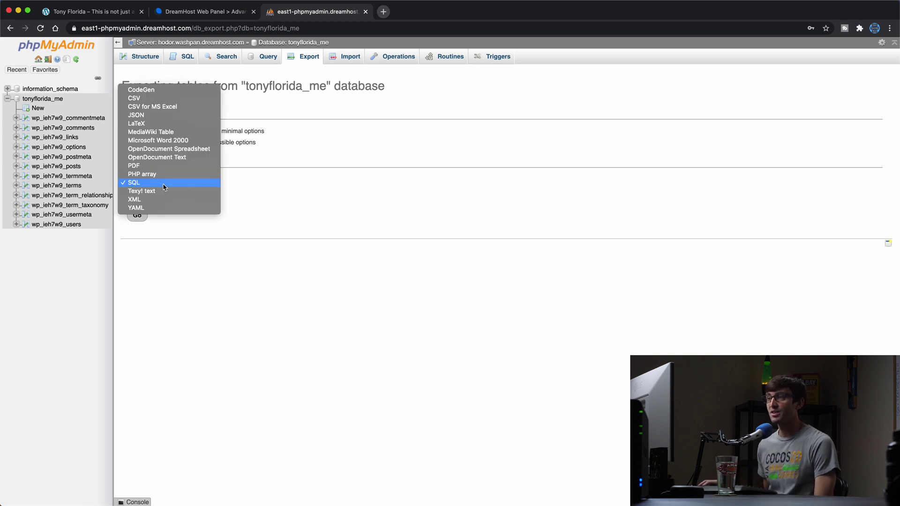
{"action": "left_click", "coordinate": [164, 186]}
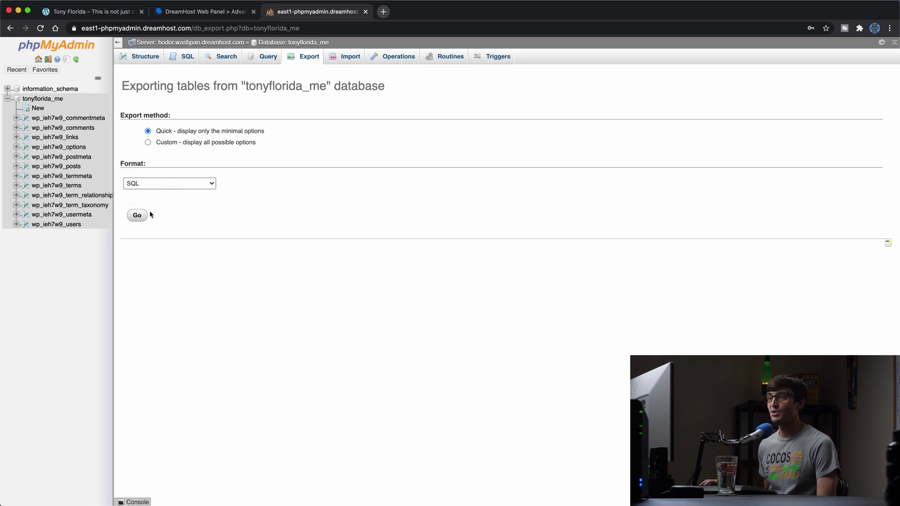
{"action": "left_click", "coordinate": [137, 215]}
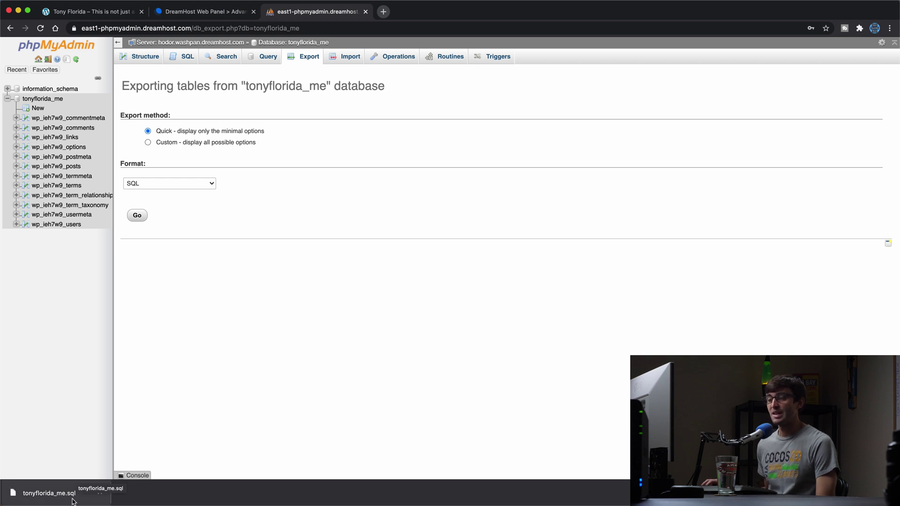
Open tonyflorida_me.sql in Sublime Text and scroll through the table definitions to the final COMMIT
{"action": "left_click", "coordinate": [73, 501]}
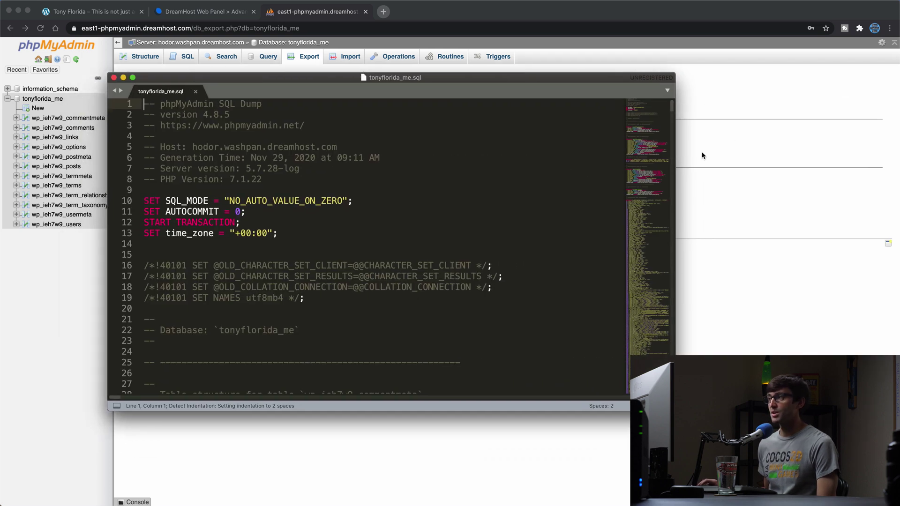
{"action": "scroll", "coordinate": [674, 122], "scroll_direction": "down", "scroll_amount": 10}
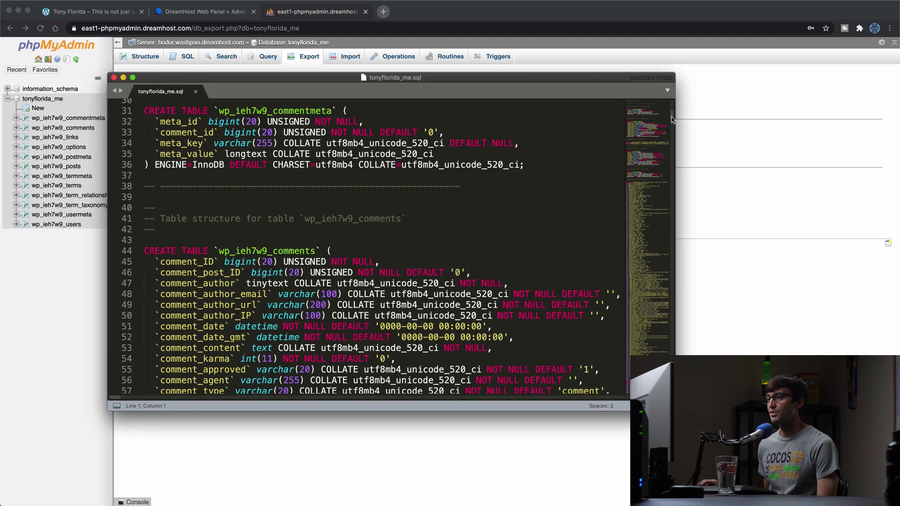
{"action": "left_click_drag", "start_coordinate": [673, 124], "coordinate": [658, 343]}
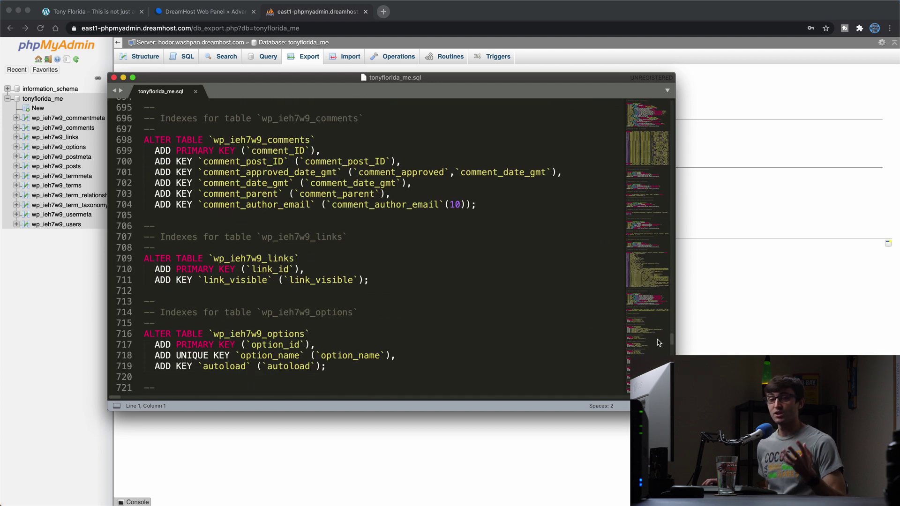
{"action": "left_click_drag", "start_coordinate": [659, 343], "coordinate": [656, 394]}
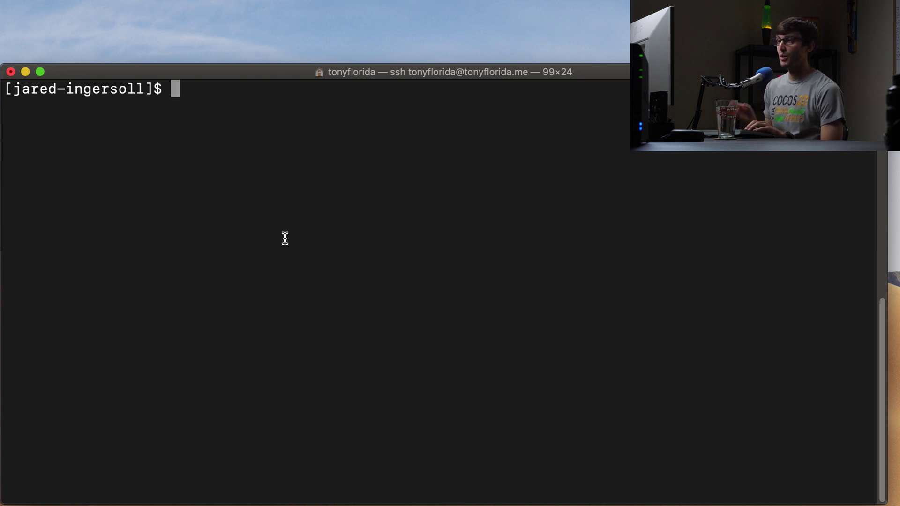
Run pwd and ls to show /home/tonyflorida/tonyflorida.me, then highlight its file listing
{"action": "type", "text": "pwd"}
{"action": "key", "text": "Return"}
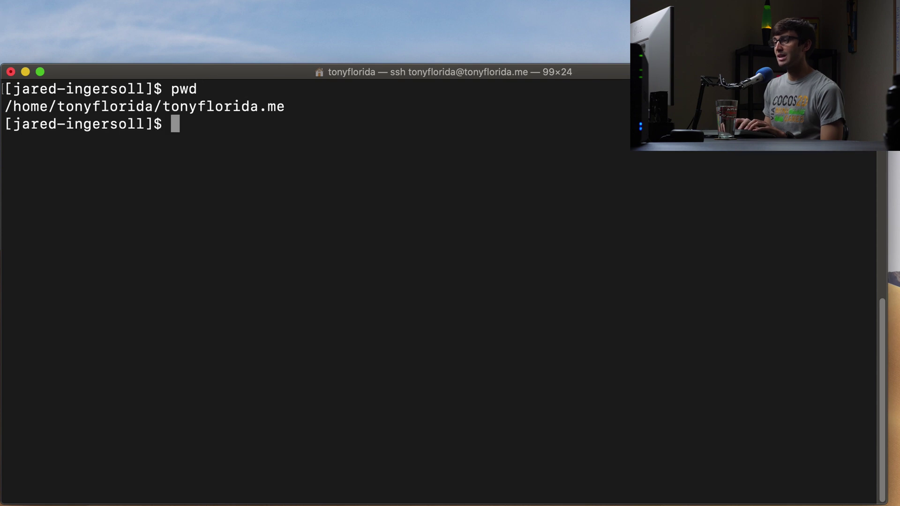
{"action": "type", "text": "ls"}
{"action": "key", "text": "Return"}
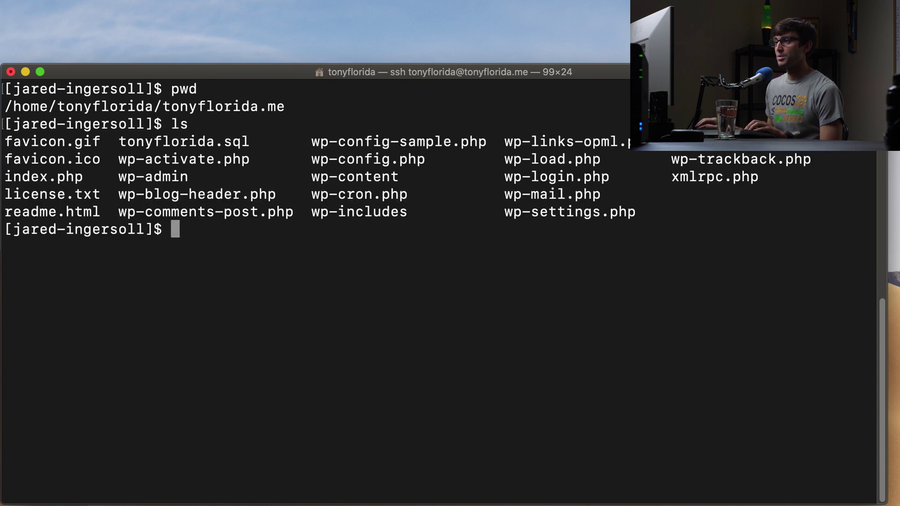
{"action": "left_click_drag", "start_coordinate": [15, 141], "coordinate": [627, 212]}
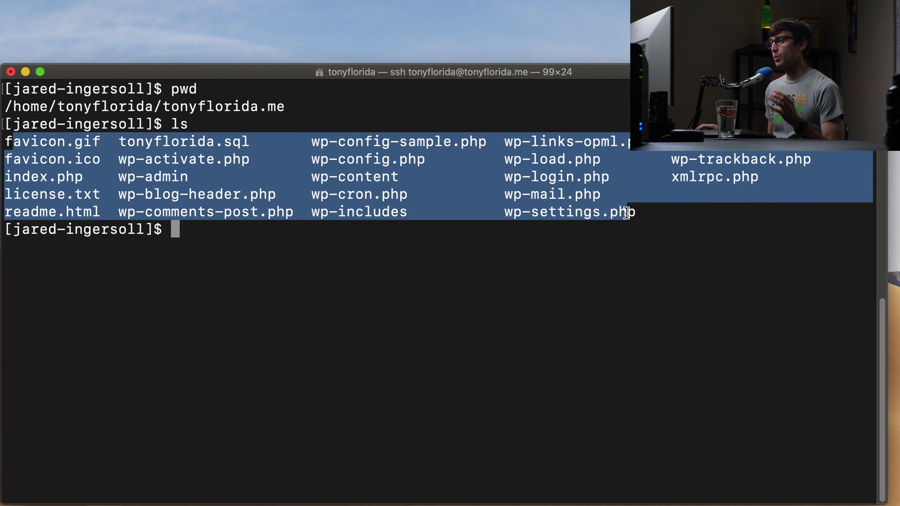
{"action": "left_click", "coordinate": [553, 235]}
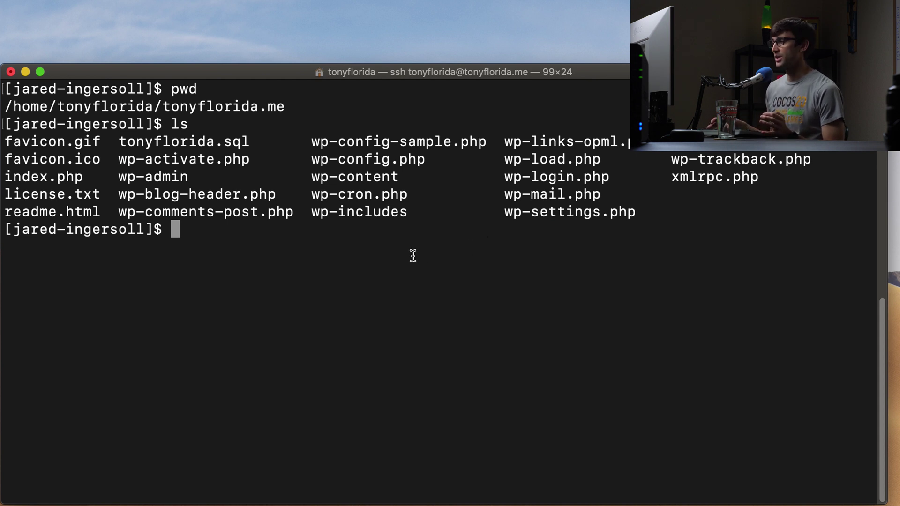
Paste the mysqldump command and point out mysqldump, --add-drop-table and the database host
{"action": "key", "text": "super+Tab"}
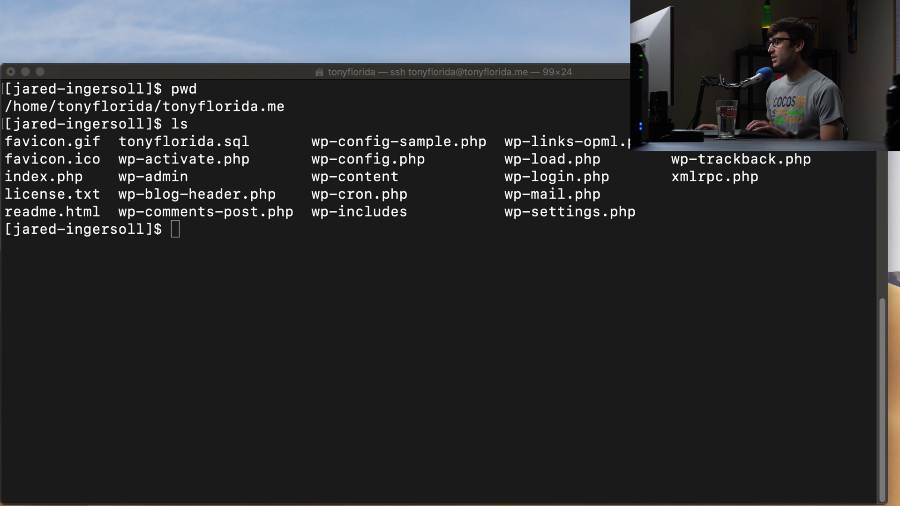
{"action": "left_click", "coordinate": [326, 300]}
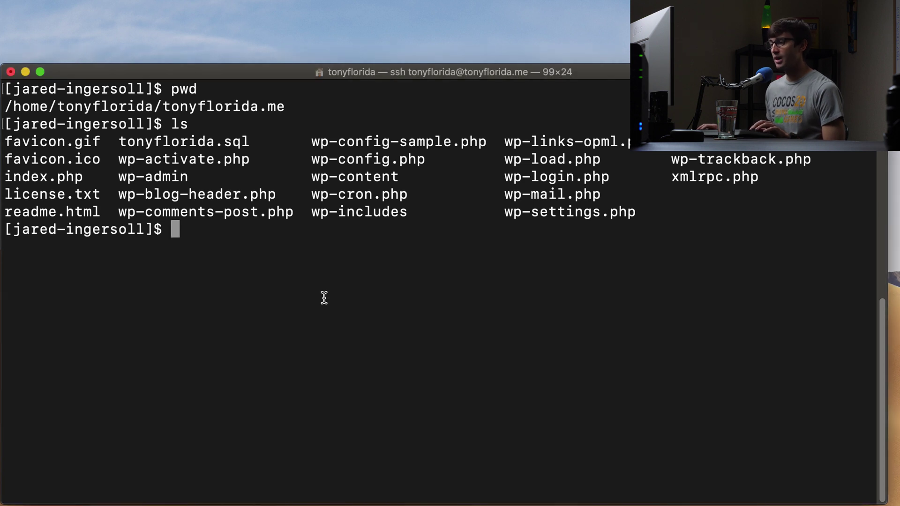
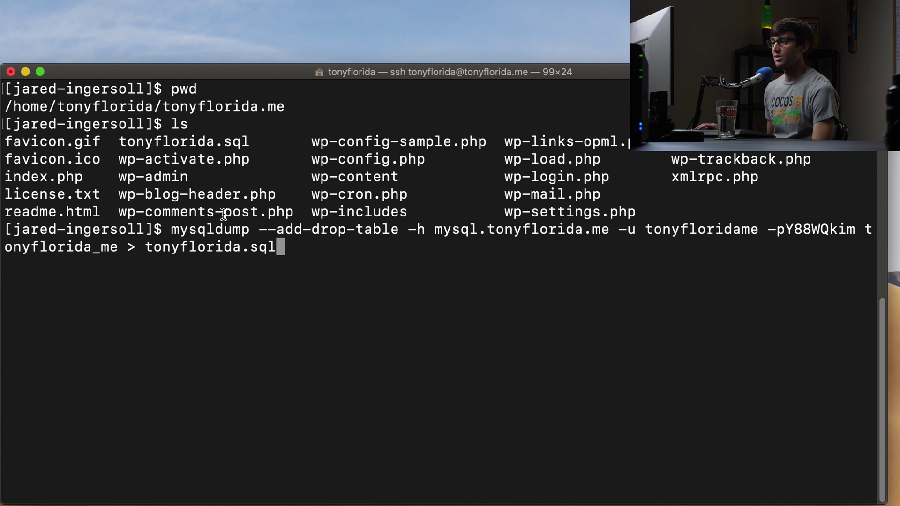
{"action": "double_click", "coordinate": [197, 233]}
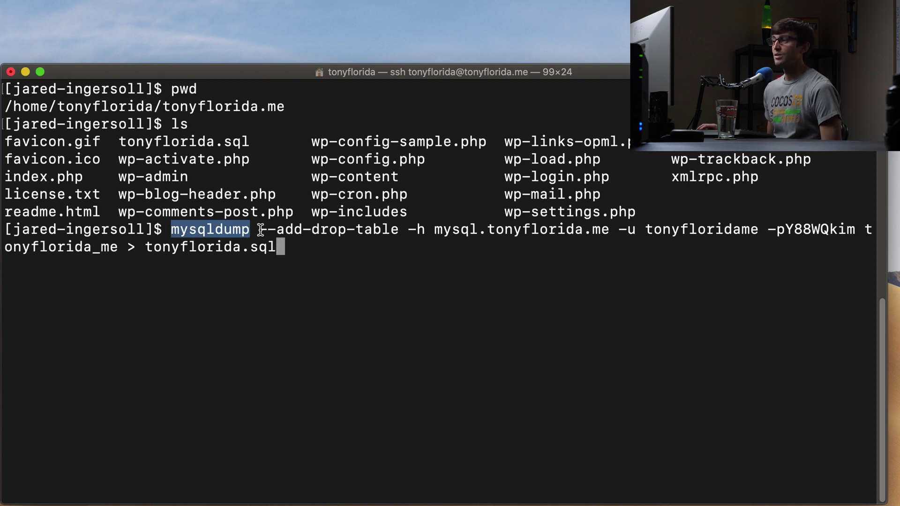
{"action": "left_click_drag", "start_coordinate": [260, 231], "coordinate": [398, 232]}
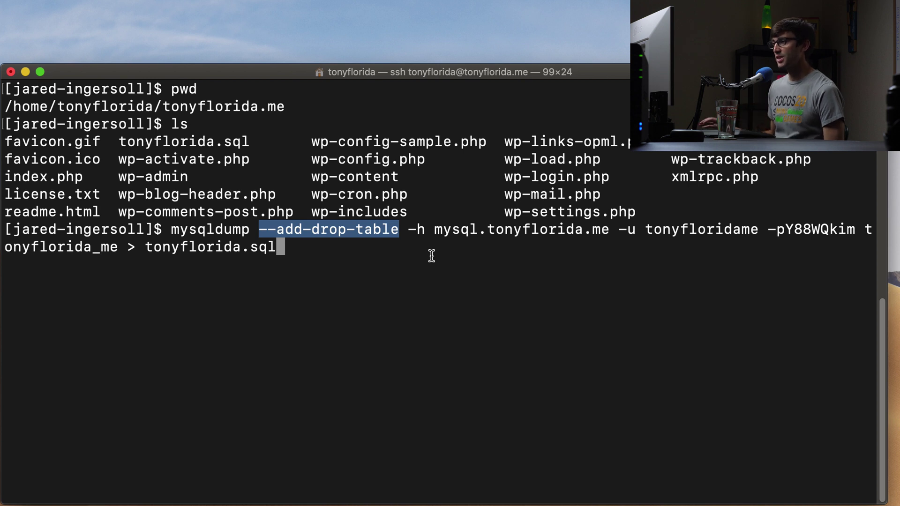
{"action": "left_click_drag", "start_coordinate": [408, 229], "coordinate": [611, 233]}
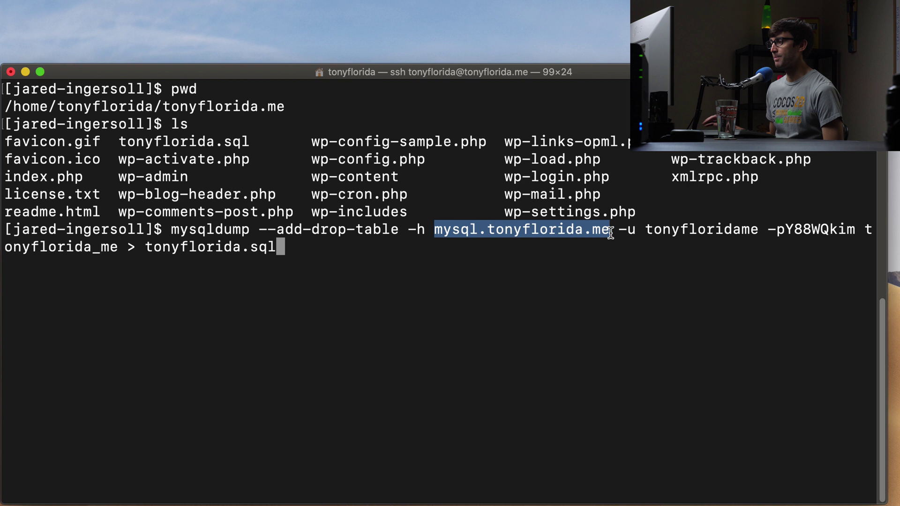
Point out the user option, database user, password, database name and output .sql file
{"action": "left_click_drag", "start_coordinate": [618, 233], "coordinate": [634, 230]}
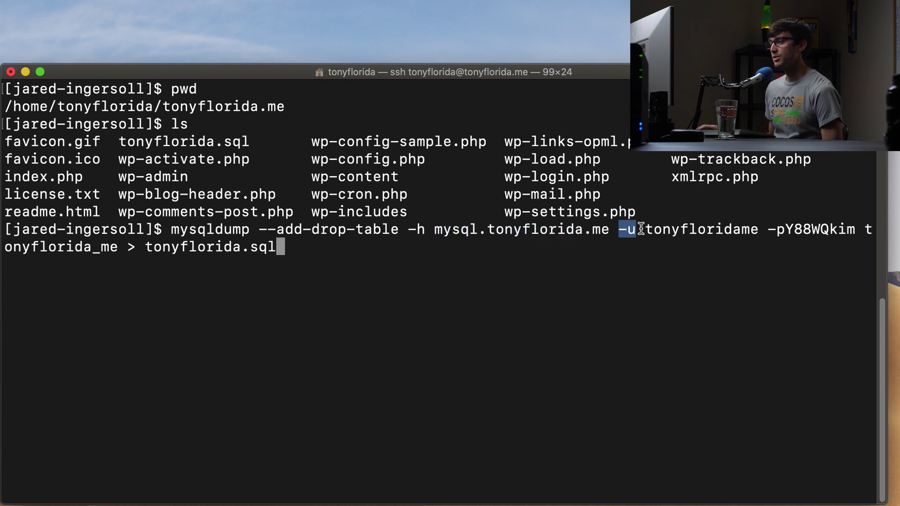
{"action": "double_click", "coordinate": [683, 230]}
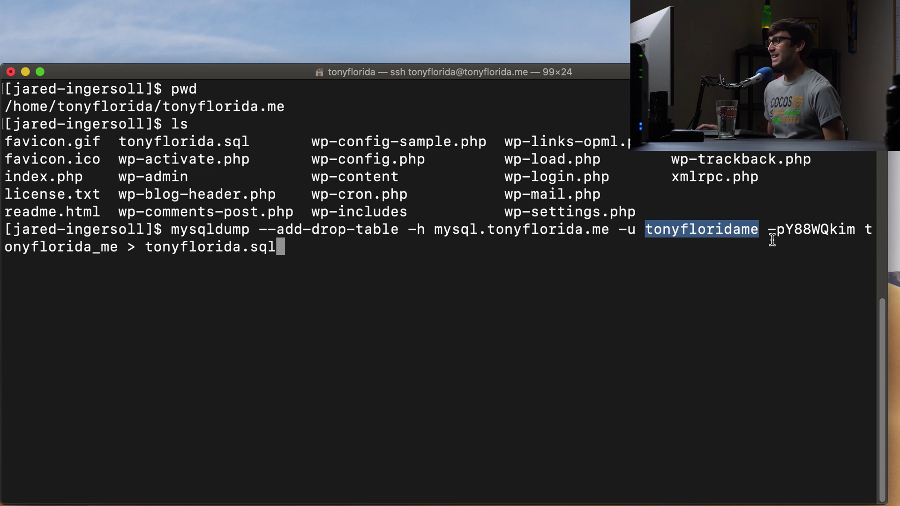
{"action": "left_click_drag", "start_coordinate": [768, 229], "coordinate": [857, 229]}
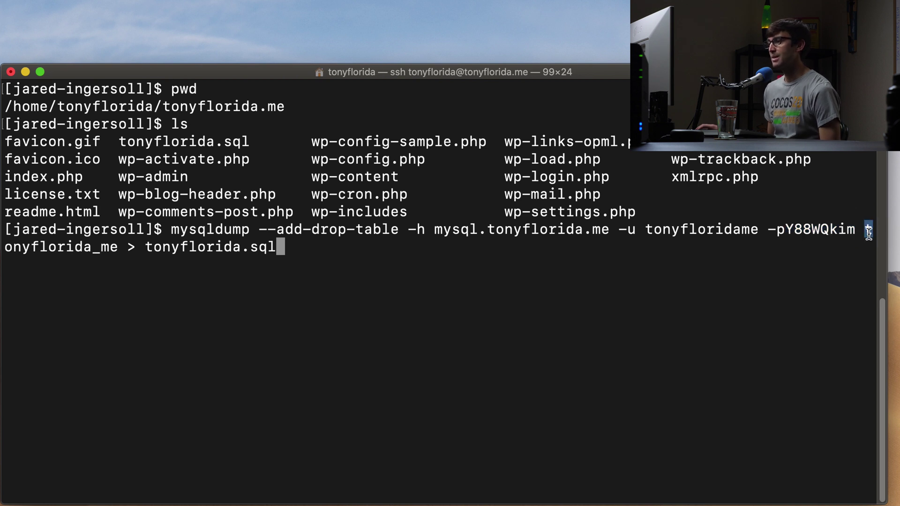
{"action": "left_click_drag", "start_coordinate": [867, 230], "coordinate": [117, 250]}
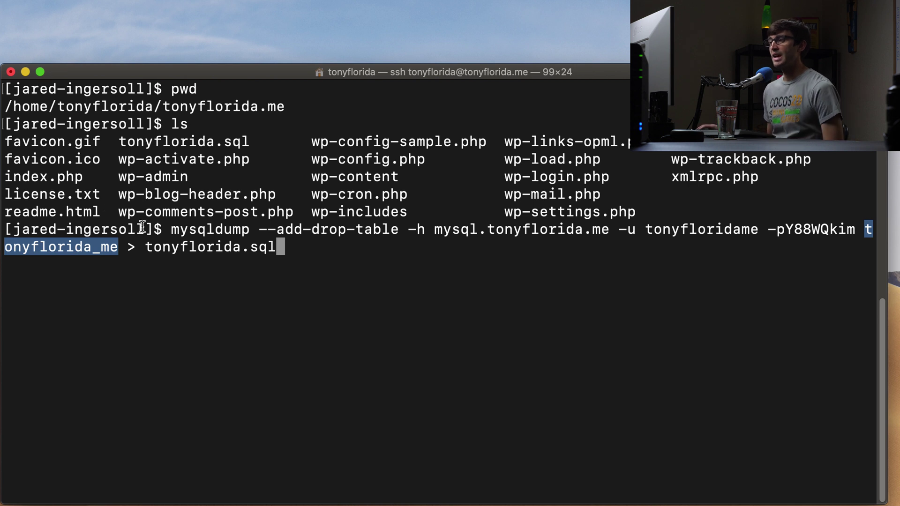
{"action": "left_click_drag", "start_coordinate": [171, 229], "coordinate": [279, 254]}
Run the mysqldump command and list the folder to confirm tonyflorida.sql was written
{"action": "left_click", "coordinate": [322, 246]}
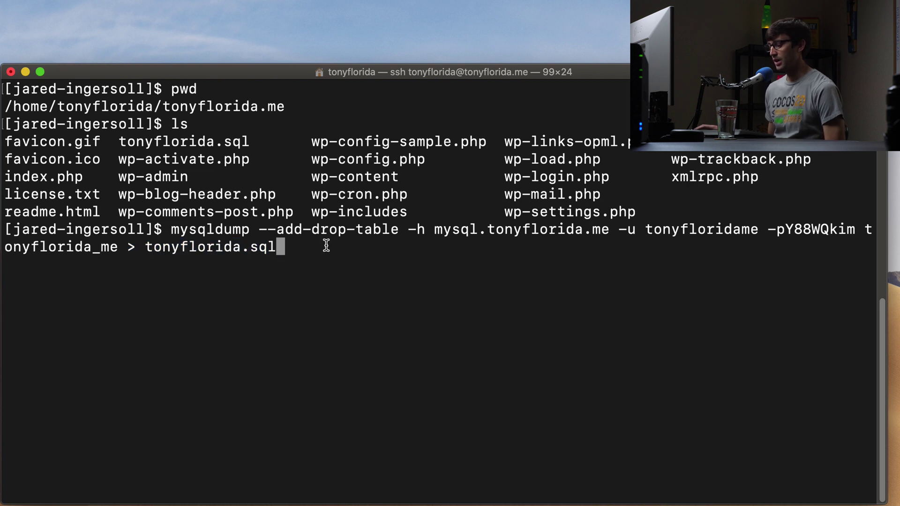
{"action": "key", "text": "Return"}
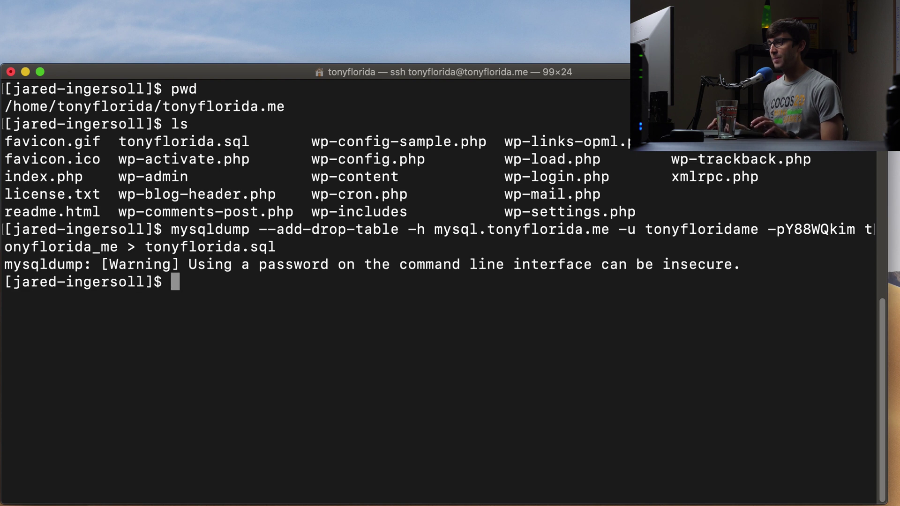
{"action": "type", "text": "ls"}
{"action": "key", "text": "Return"}
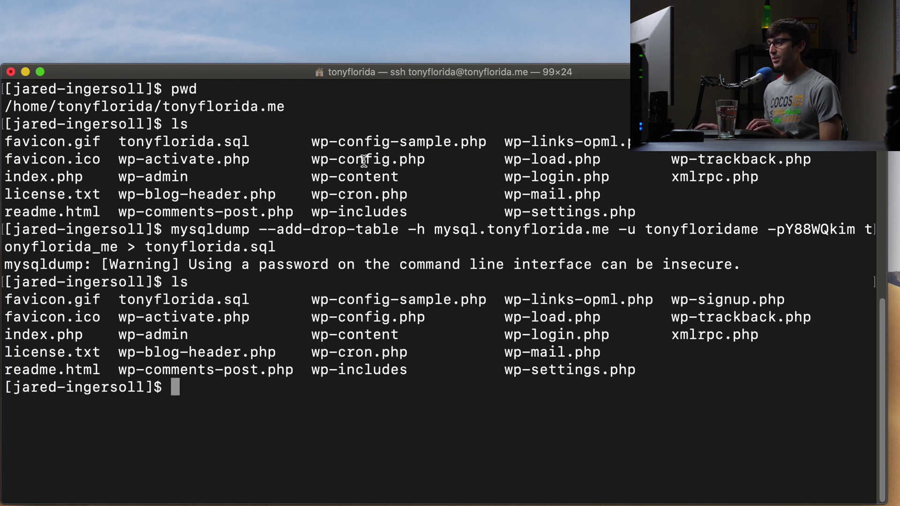
{"action": "double_click", "coordinate": [145, 299]}
{"action": "type", "text": "v"}
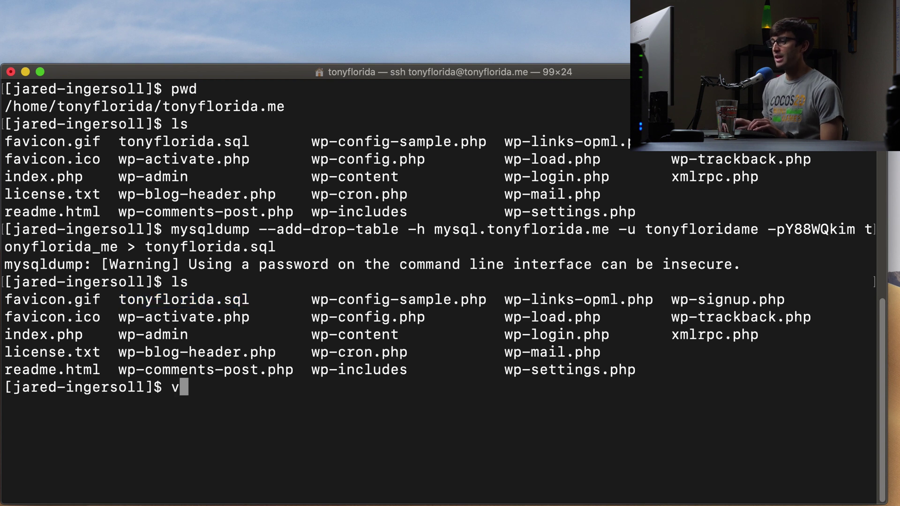
{"action": "type", "text": "im ton"}
{"action": "key", "text": "Tab"}
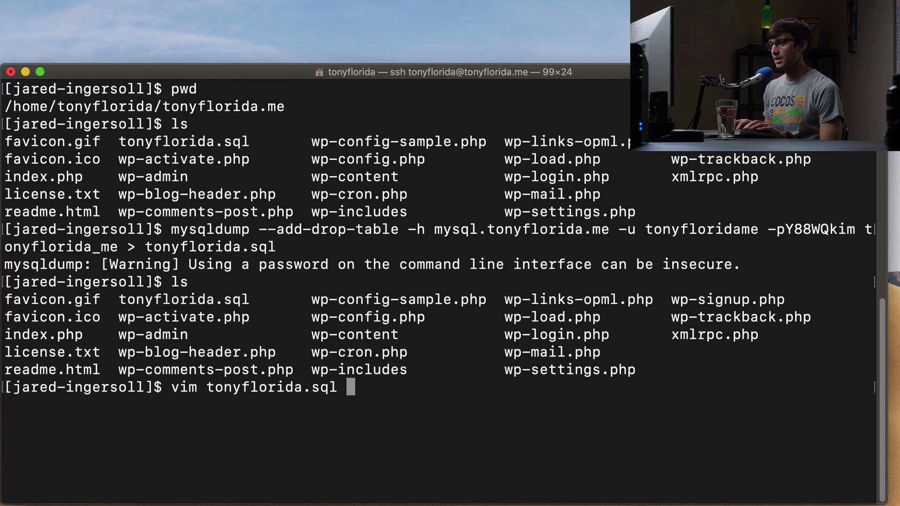
{"action": "key", "text": "Return"}
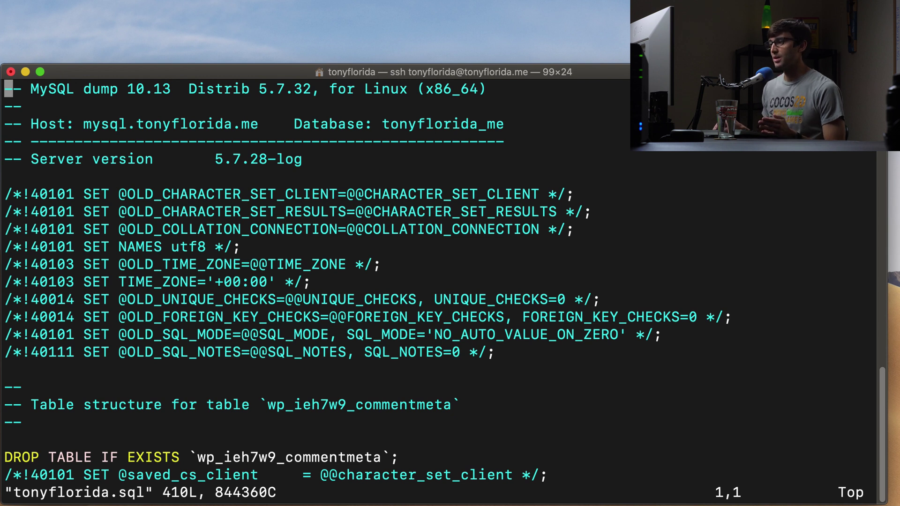
{"action": "scroll", "coordinate": [441, 281], "scroll_direction": "down", "scroll_amount": 20}
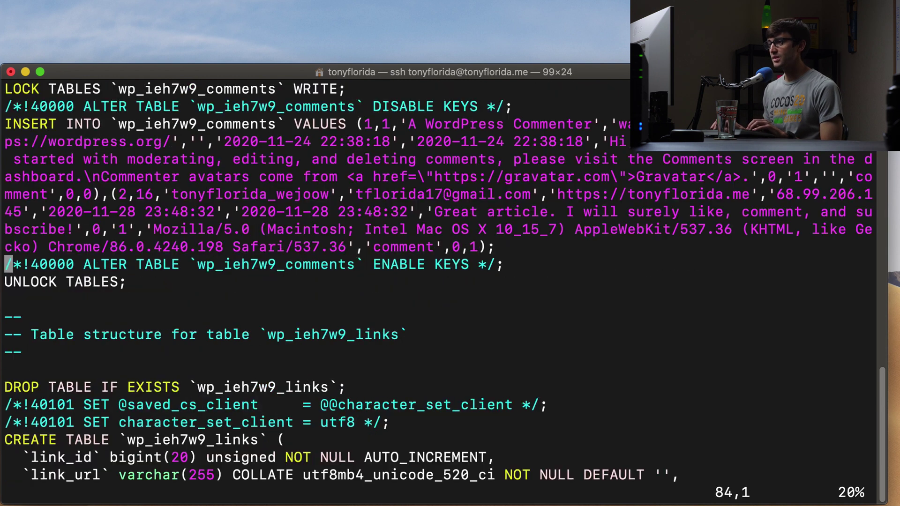
{"action": "scroll", "coordinate": [441, 282], "scroll_direction": "down", "scroll_amount": 15}
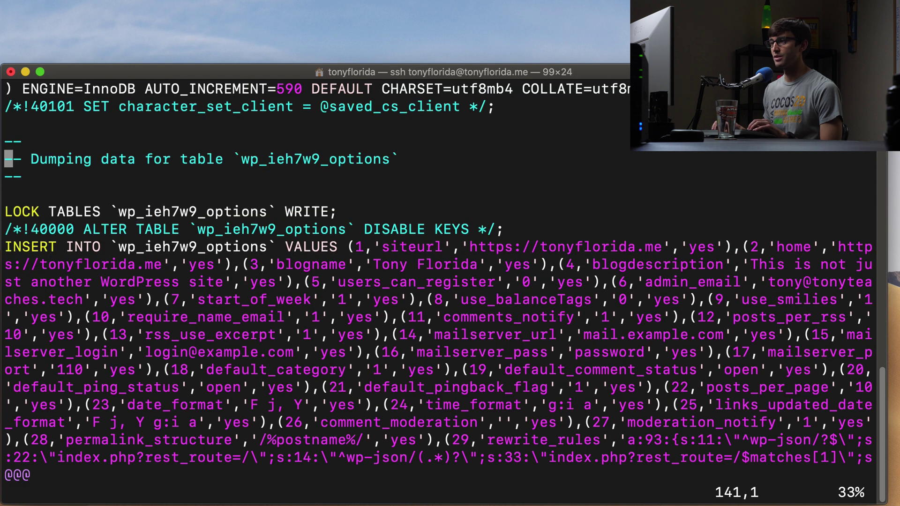
{"action": "scroll", "coordinate": [440, 282], "scroll_direction": "down", "scroll_amount": 1}
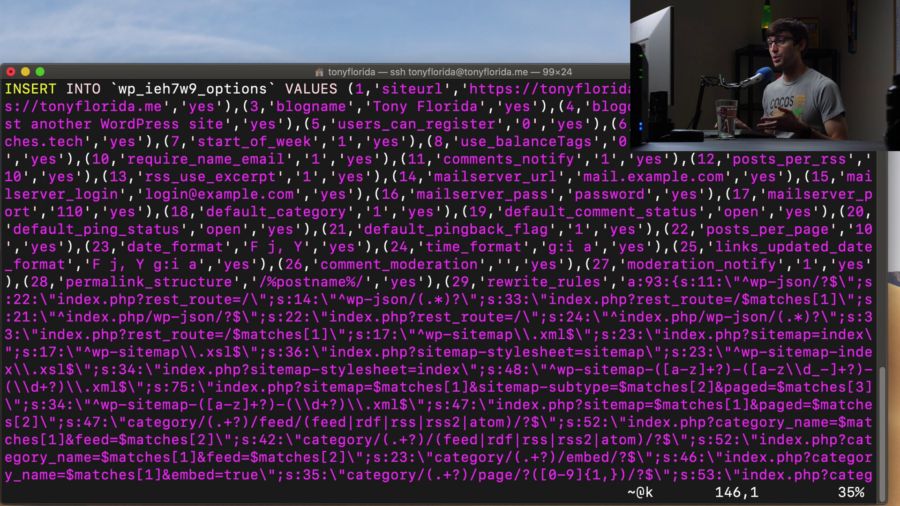
{"action": "scroll", "coordinate": [441, 282], "scroll_direction": "down", "scroll_amount": 10}
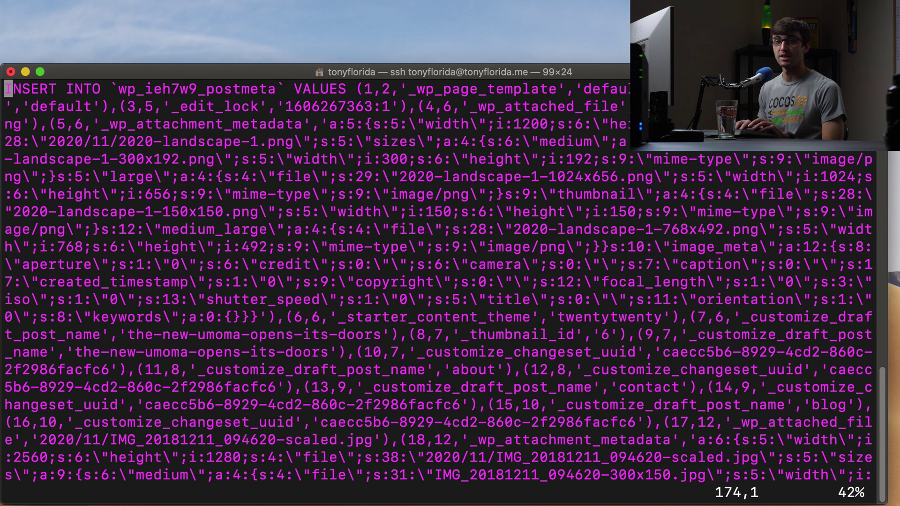
{"action": "type", "text": ":q"}
{"action": "key", "text": "Return"}
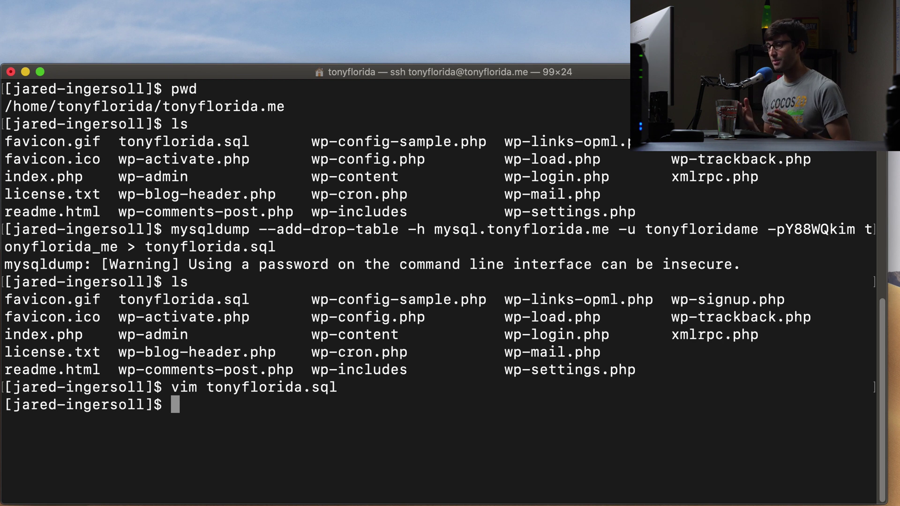
Create a backups folder with mkdir and list the directory to confirm it appears
{"action": "type", "text": "mkdi"}
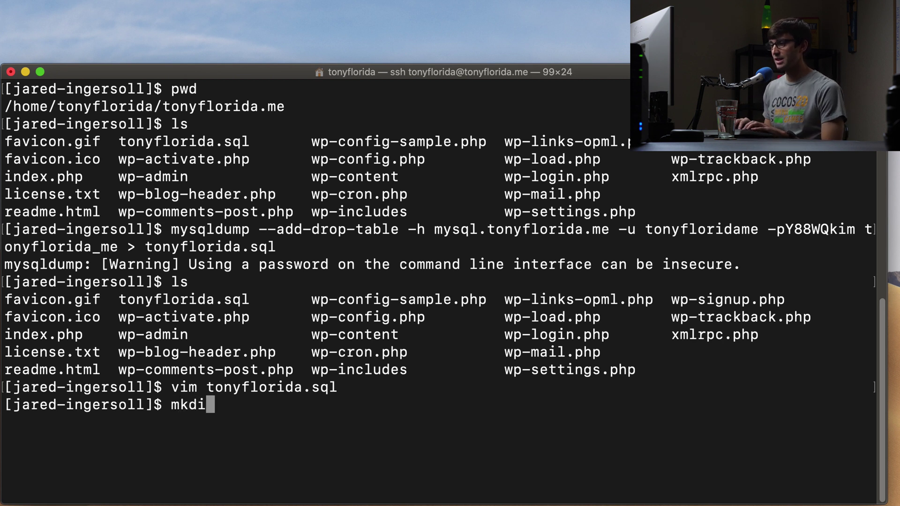
{"action": "type", "text": "r backups"}
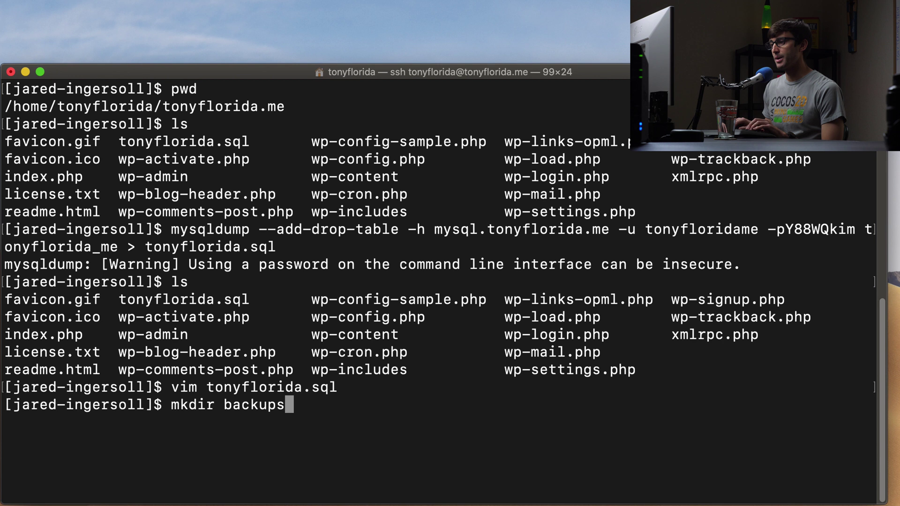
{"action": "key", "text": "Return"}
{"action": "type", "text": "ls"}
{"action": "key", "text": "Return"}
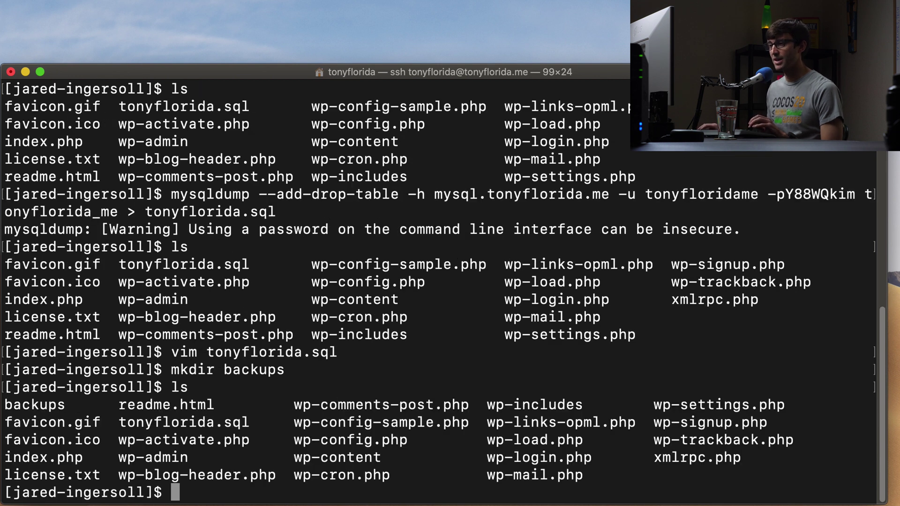
{"action": "triple_click", "coordinate": [20, 405]}
{"action": "double_click", "coordinate": [23, 405]}
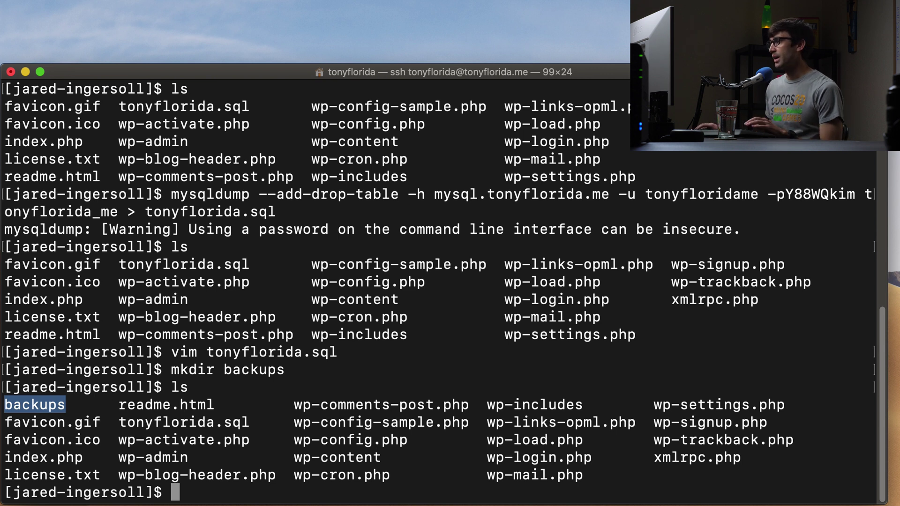
Note the earlier tonyflorida.sql dump name and copy the date-stamped mysqldump command from another window
{"action": "key", "text": "super+Tab"}
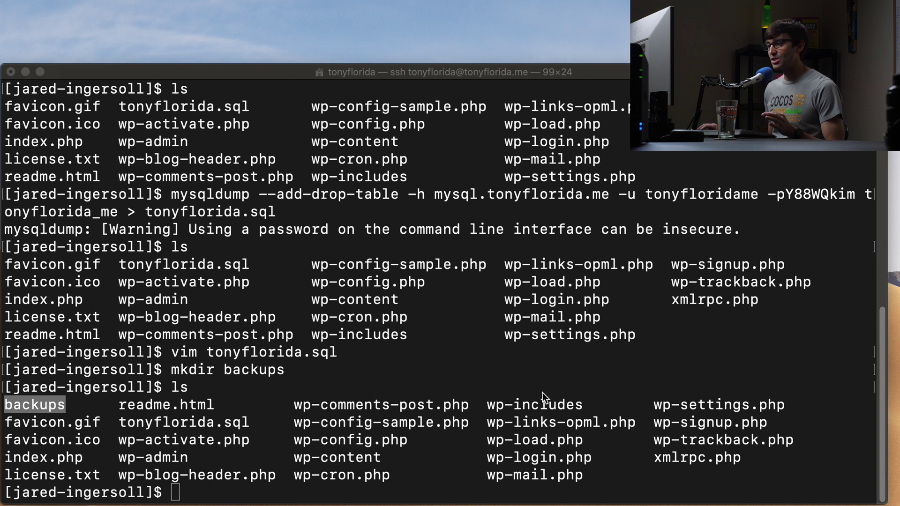
{"action": "key", "text": "super+Tab"}
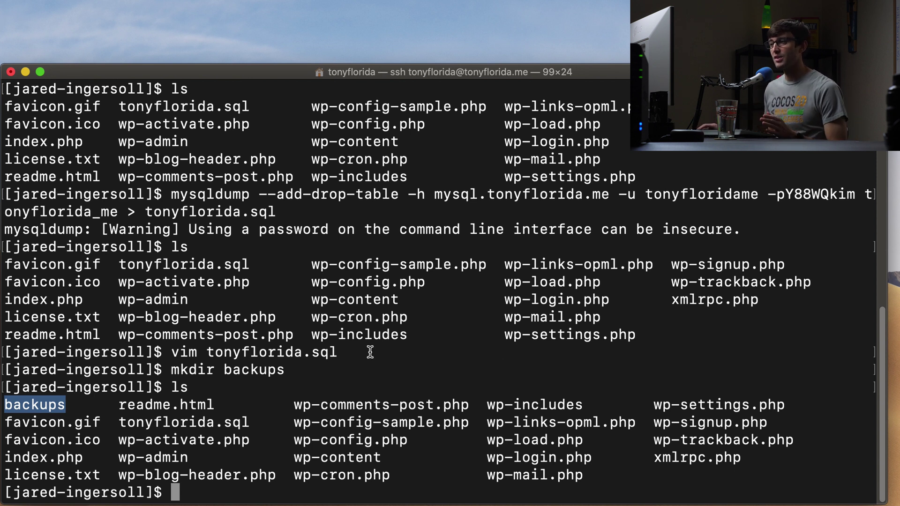
{"action": "double_click", "coordinate": [251, 348]}
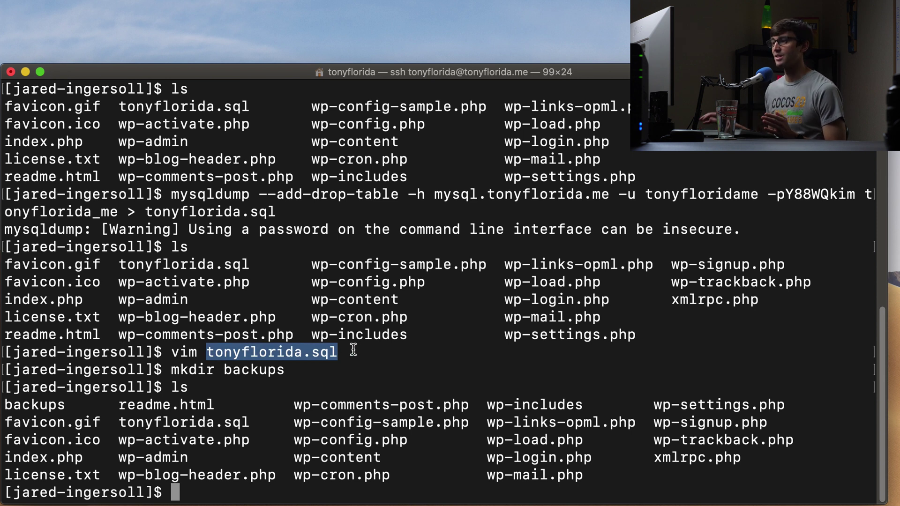
{"action": "key", "text": "super+Tab"}
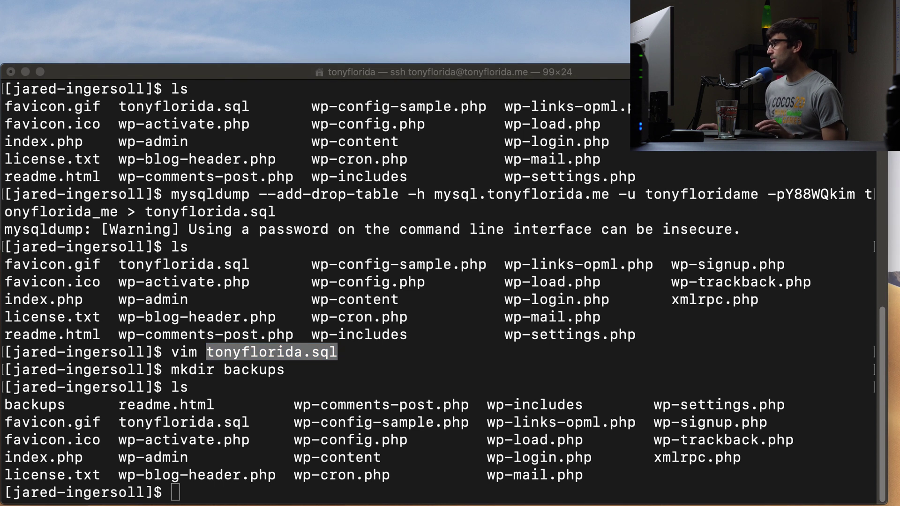
{"action": "key", "text": "super+Tab"}
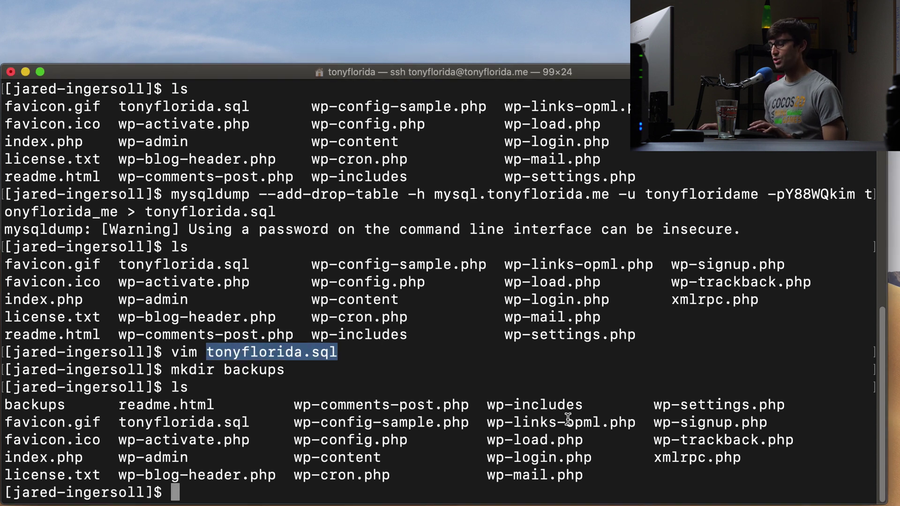
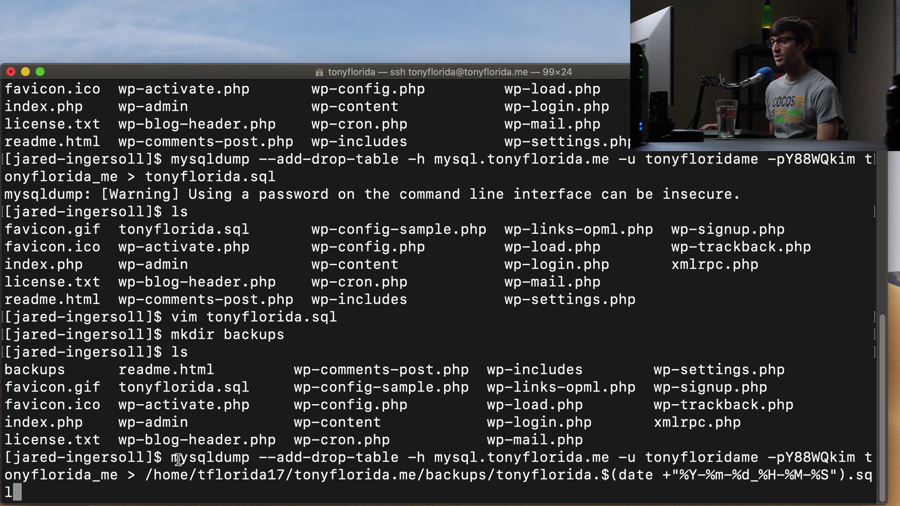
Paste the mysqldump command targeting backups/tonyflorida.<date>.sql, walk through its parts, and run it
{"action": "left_click_drag", "start_coordinate": [178, 460], "coordinate": [826, 453]}
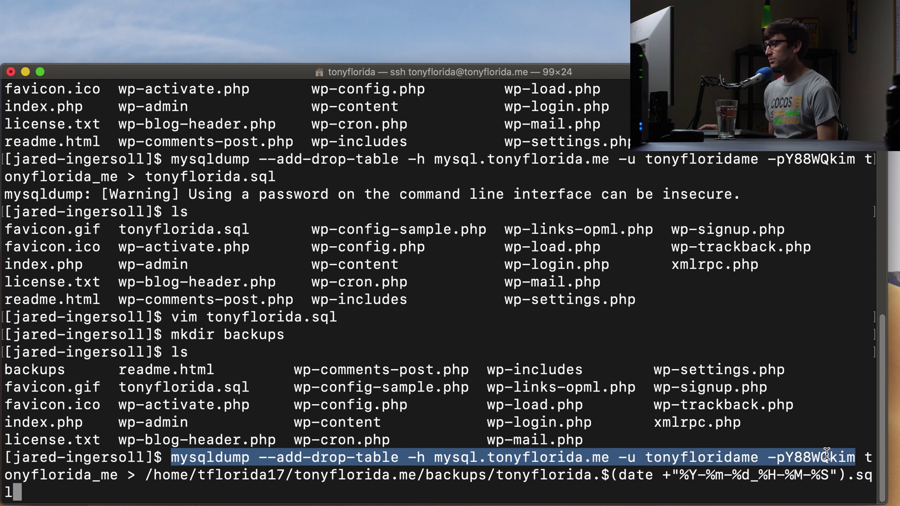
{"action": "double_click", "coordinate": [64, 477]}
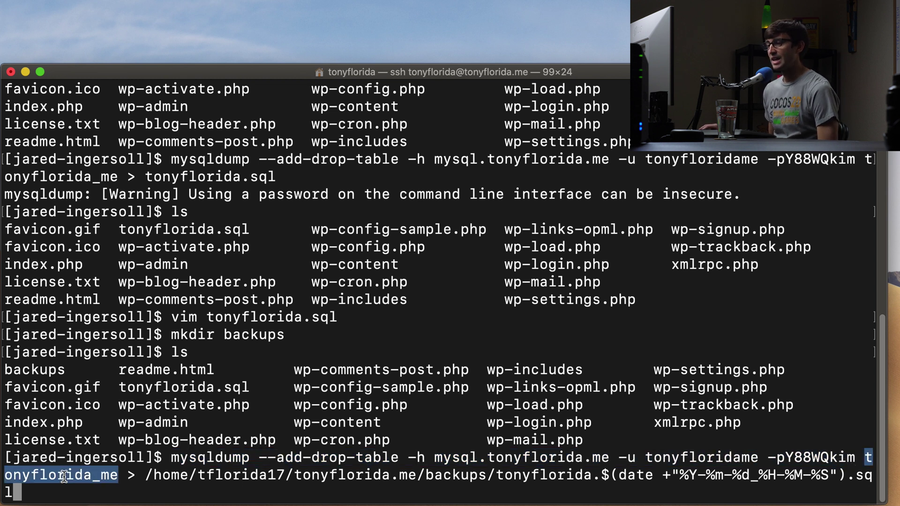
{"action": "left_click", "coordinate": [136, 477]}
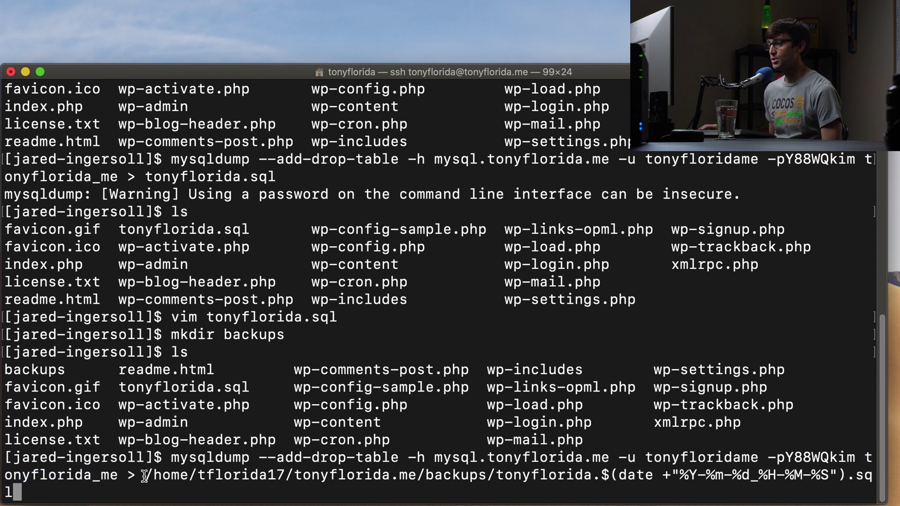
{"action": "left_click_drag", "start_coordinate": [145, 476], "coordinate": [483, 476]}
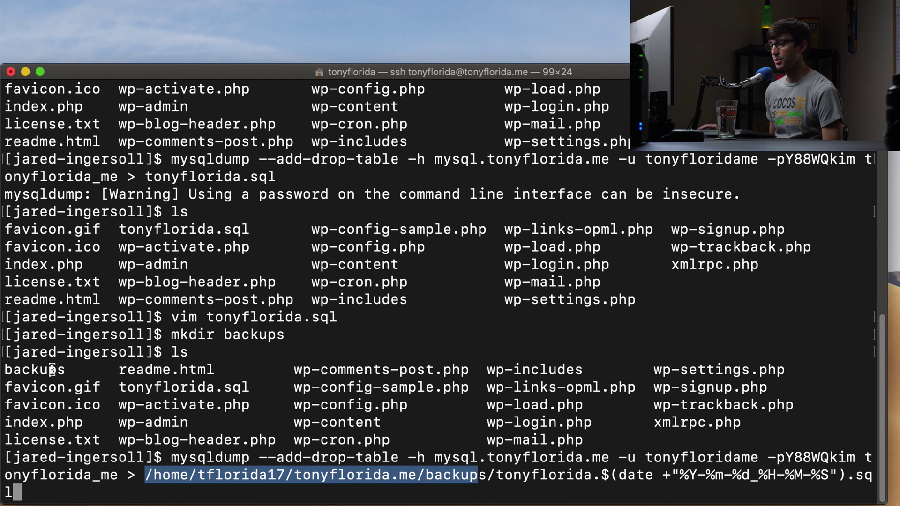
{"action": "double_click", "coordinate": [531, 477]}
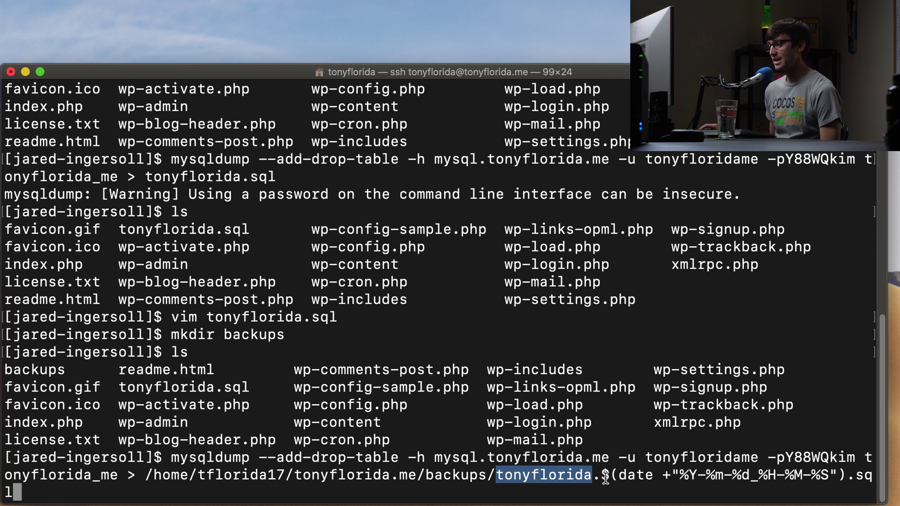
{"action": "left_click_drag", "start_coordinate": [600, 476], "coordinate": [846, 476]}
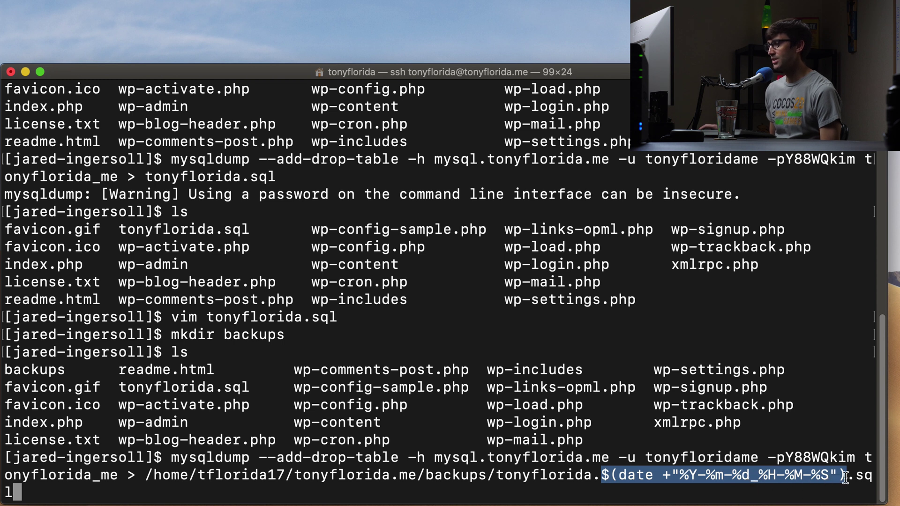
{"action": "left_click", "coordinate": [846, 479]}
{"action": "left_click_drag", "start_coordinate": [847, 476], "coordinate": [11, 492]}
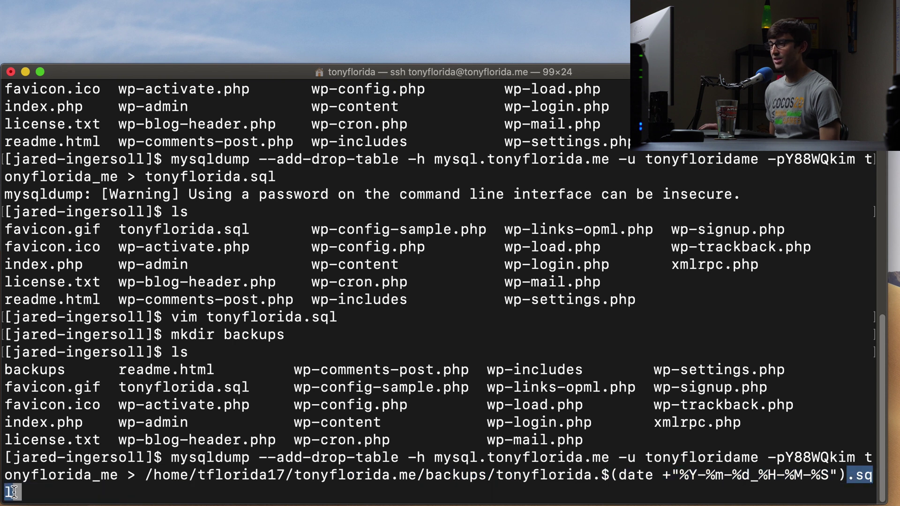
{"action": "left_click", "coordinate": [300, 422]}
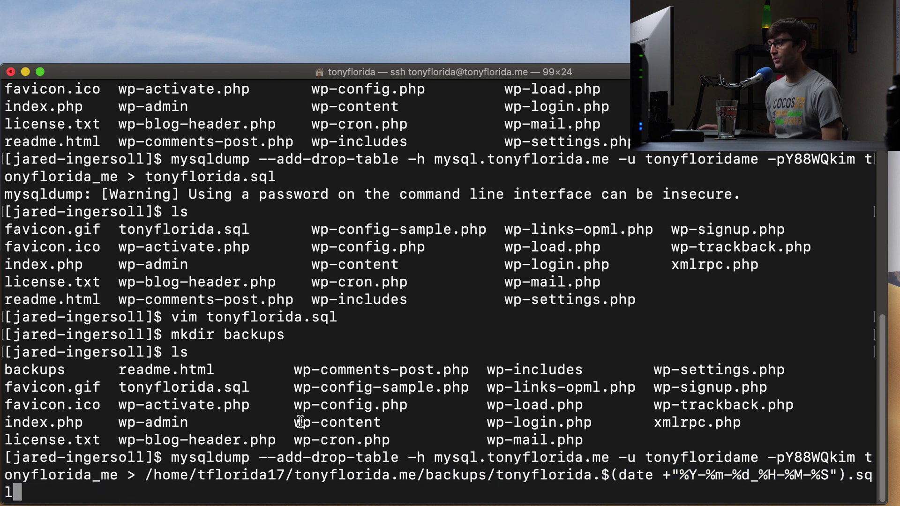
{"action": "key", "text": "Return"}
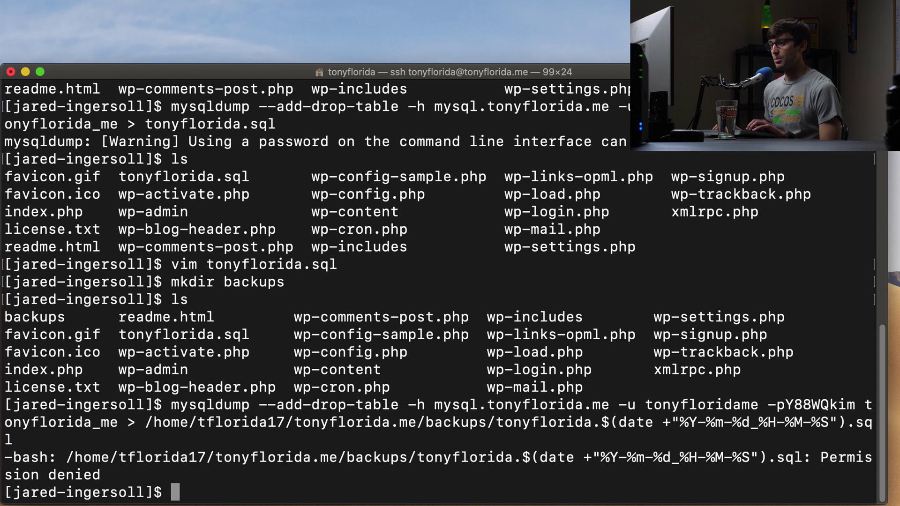
Run ls on the backups path copied from the Permission denied error to check it
{"action": "key", "text": "Up"}
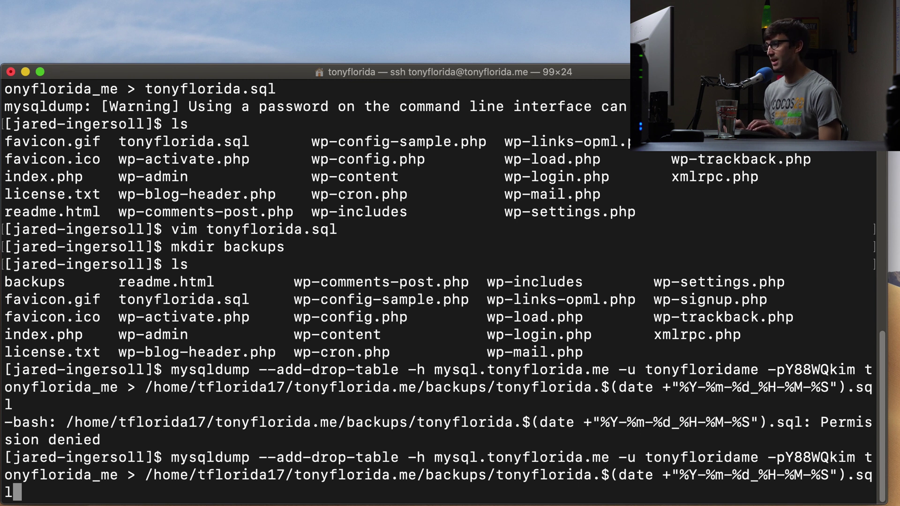
{"action": "key", "text": "Down"}
{"action": "type", "text": "ls"}
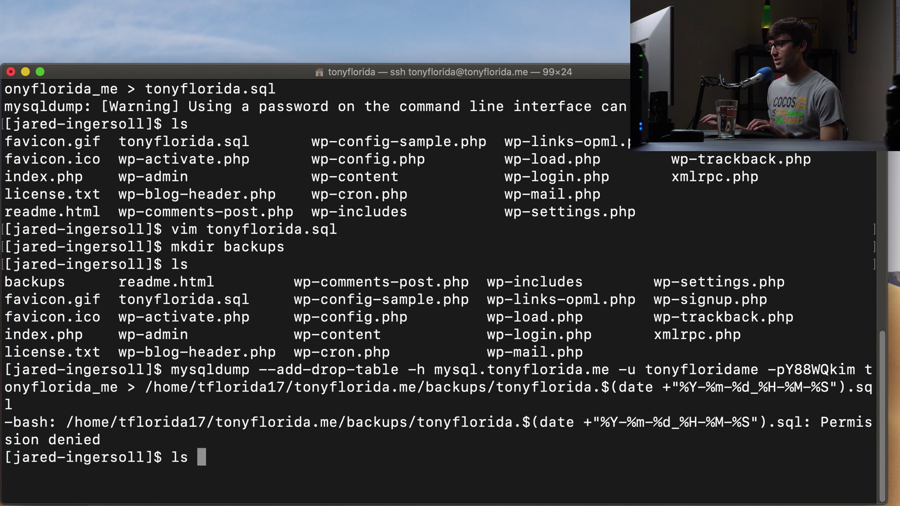
{"action": "left_click_drag", "start_coordinate": [67, 422], "coordinate": [411, 422]}
{"action": "key", "text": "super+c"}
{"action": "key", "text": "super+v"}
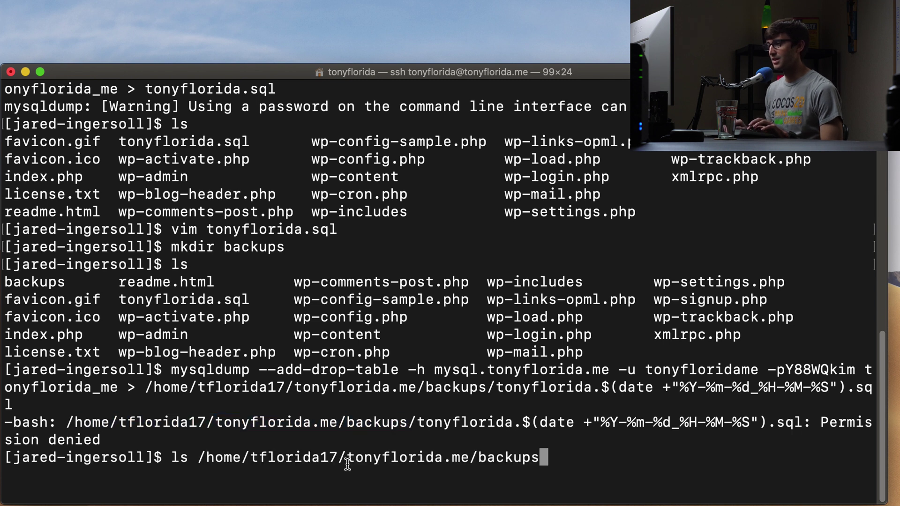
{"action": "key", "text": "Return"}
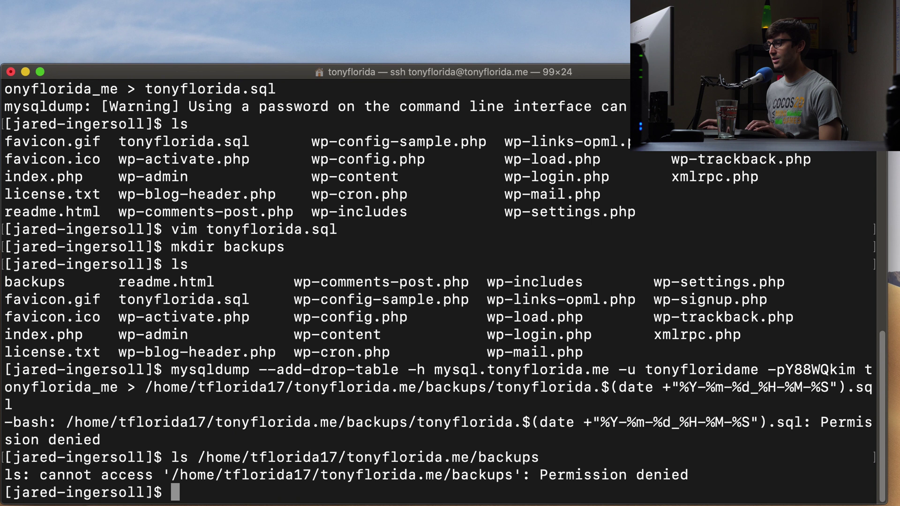
Run pwd to reveal the real home path /home/tonyflorida and use it to correct the command
{"action": "key", "text": "super+Tab"}
{"action": "key", "text": "super+Tab"}
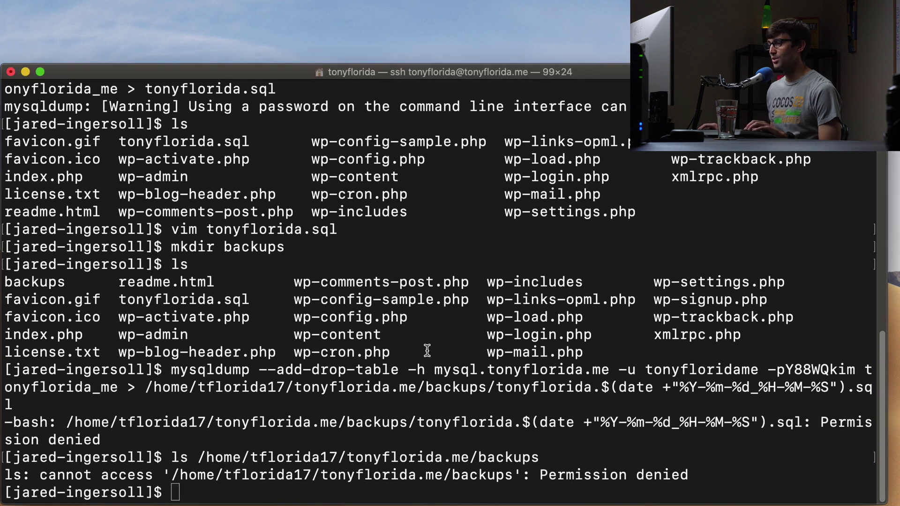
{"action": "type", "text": "pwd"}
{"action": "key", "text": "Return"}
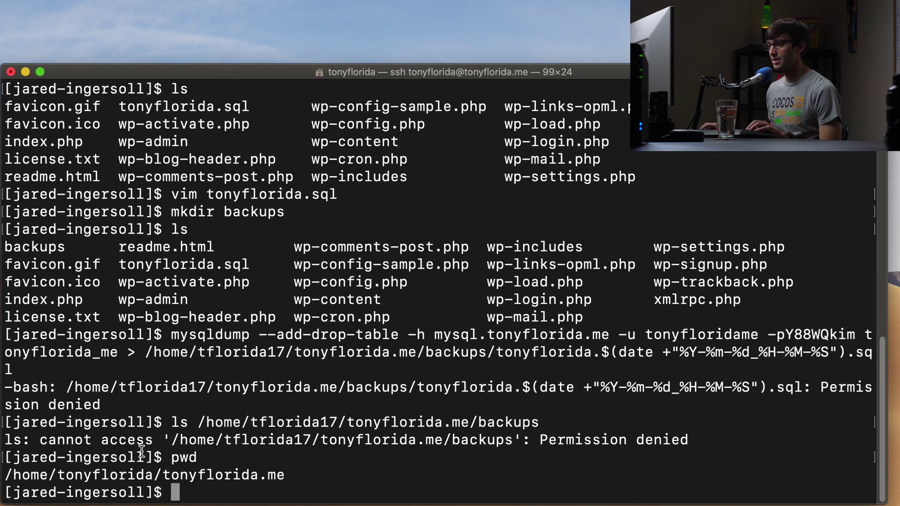
{"action": "double_click", "coordinate": [121, 475]}
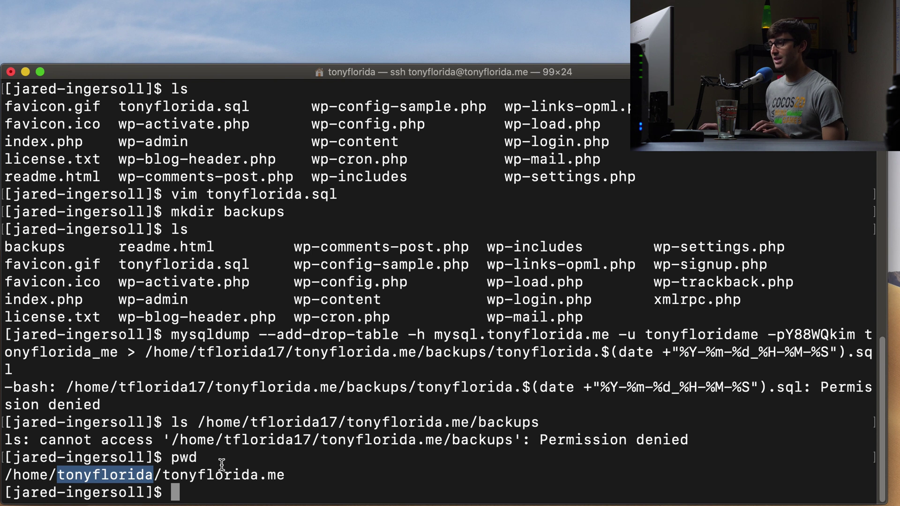
{"action": "key", "text": "super+Tab"}
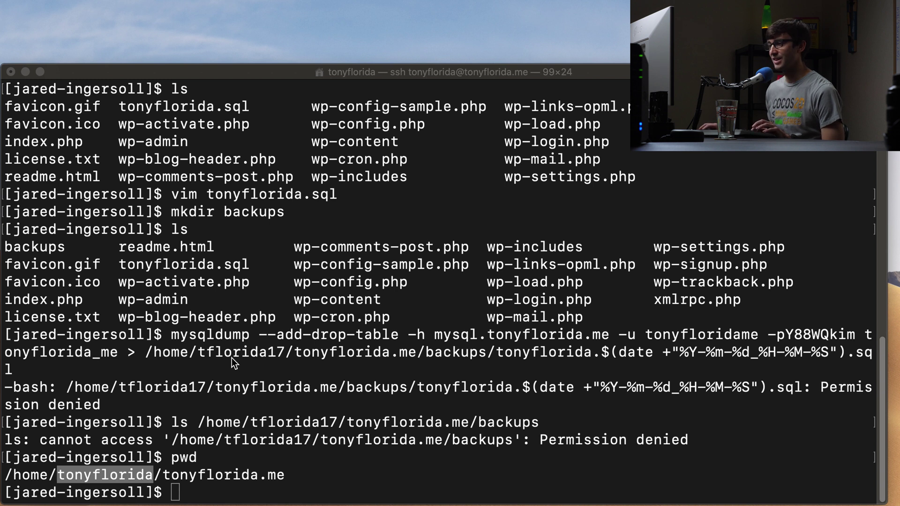
{"action": "key", "text": "super+Tab"}
Paste and run the mysqldump command with the corrected /home/tonyflorida backups path
{"action": "key", "text": "super+v"}
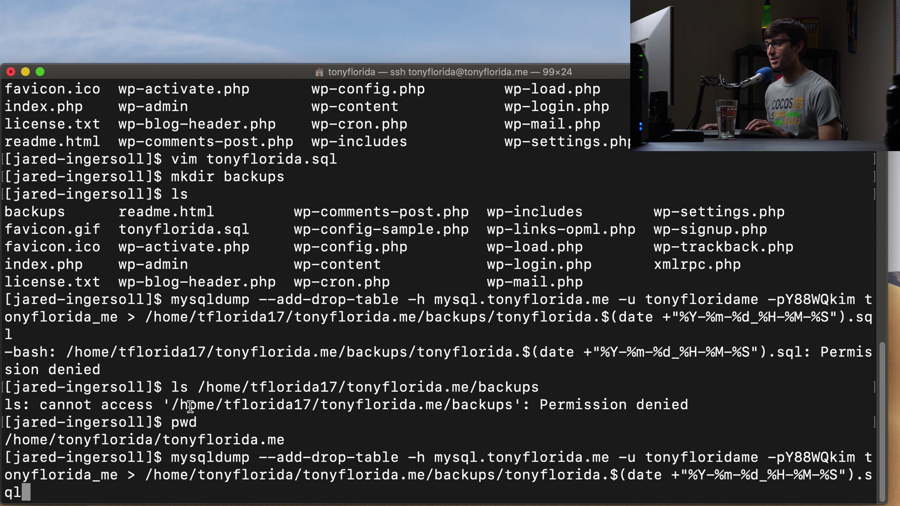
{"action": "left_click_drag", "start_coordinate": [147, 474], "coordinate": [504, 475]}
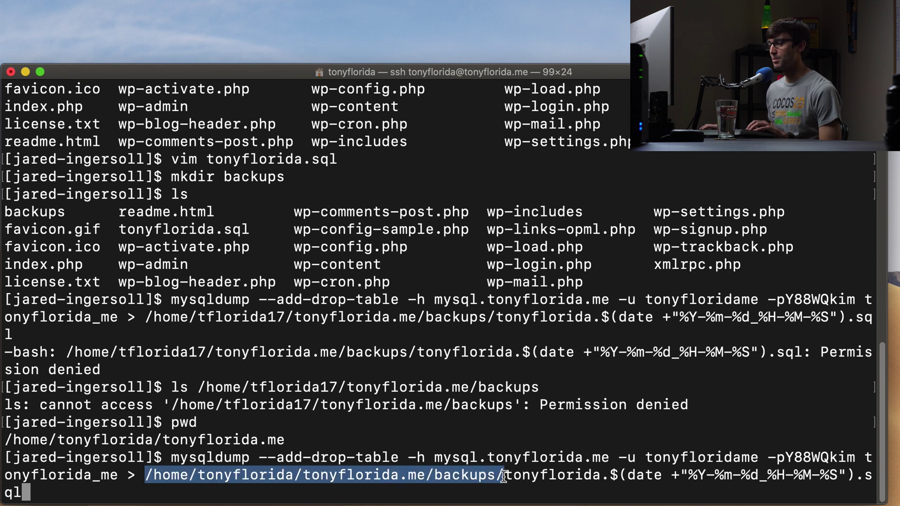
{"action": "left_click", "coordinate": [405, 476]}
{"action": "key", "text": "Return"}
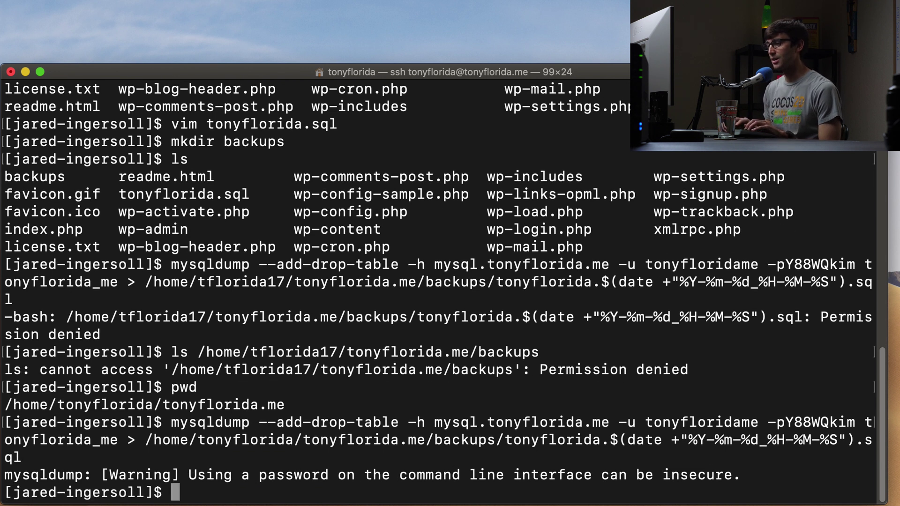
List backups/ to confirm tonyflorida.2020-11-29_09-28-18.sql was created
{"action": "type", "text": "ls ba"}
{"action": "key", "text": "Tab"}
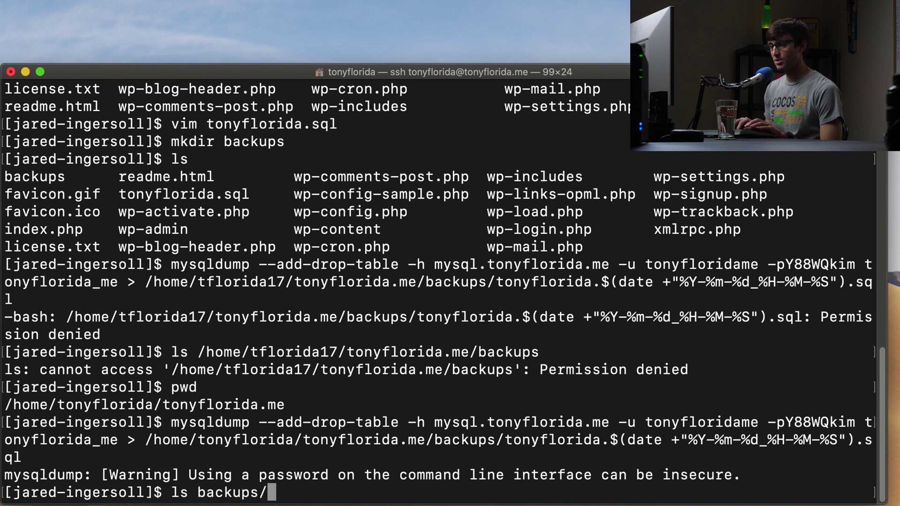
{"action": "key", "text": "Return"}
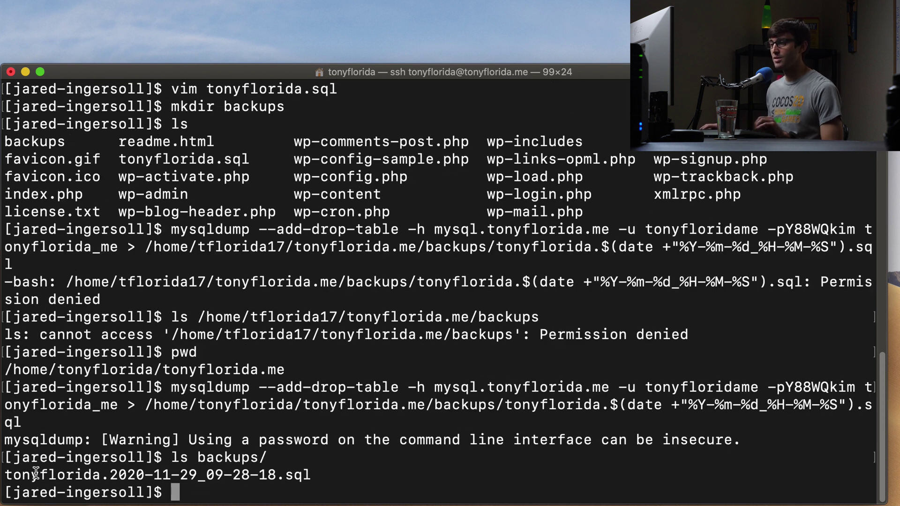
{"action": "left_click_drag", "start_coordinate": [39, 460], "coordinate": [37, 468]}
{"action": "double_click", "coordinate": [37, 473]}
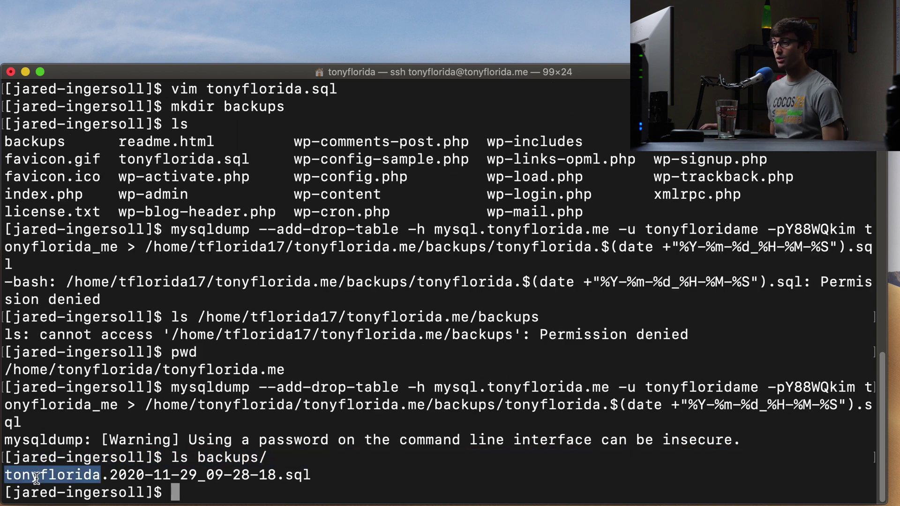
{"action": "left_click", "coordinate": [105, 478]}
{"action": "left_click_drag", "start_coordinate": [110, 478], "coordinate": [308, 475]}
{"action": "left_click", "coordinate": [309, 475]}
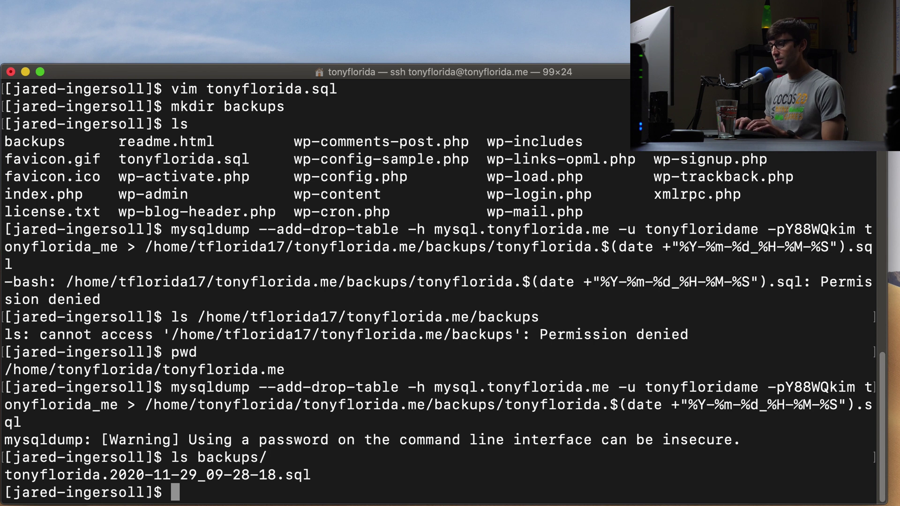
{"action": "type", "text": "vim ba"}
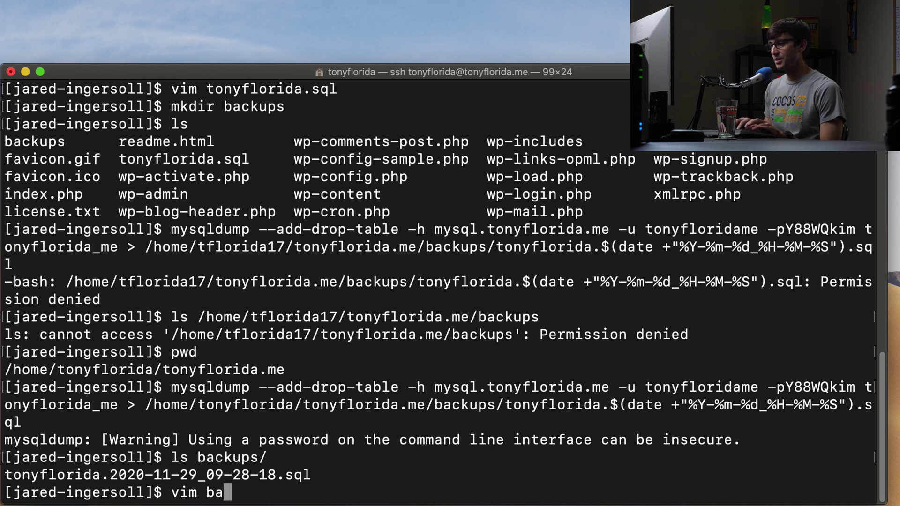
{"action": "key", "text": "Tab"}
{"action": "type", "text": "to"}
{"action": "key", "text": "Tab"}
{"action": "key", "text": "Return"}
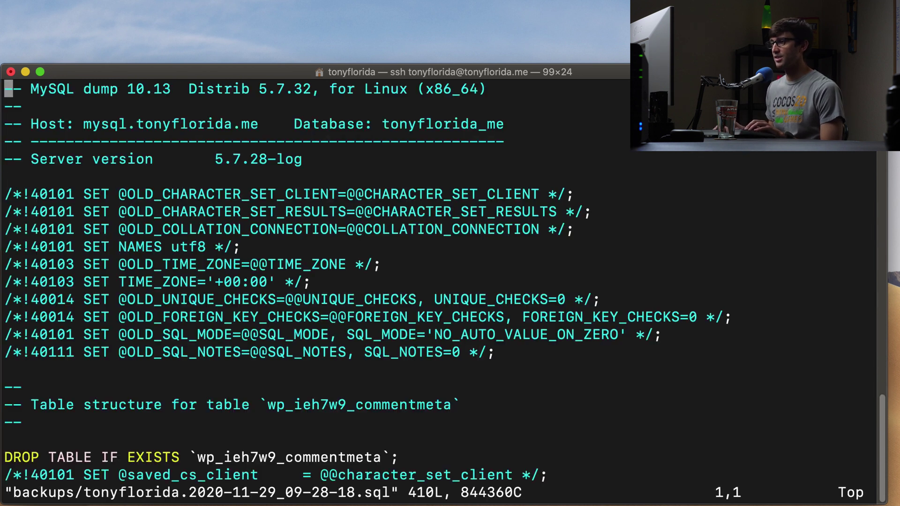
{"action": "scroll", "coordinate": [422, 281], "scroll_direction": "down", "scroll_amount": 14}
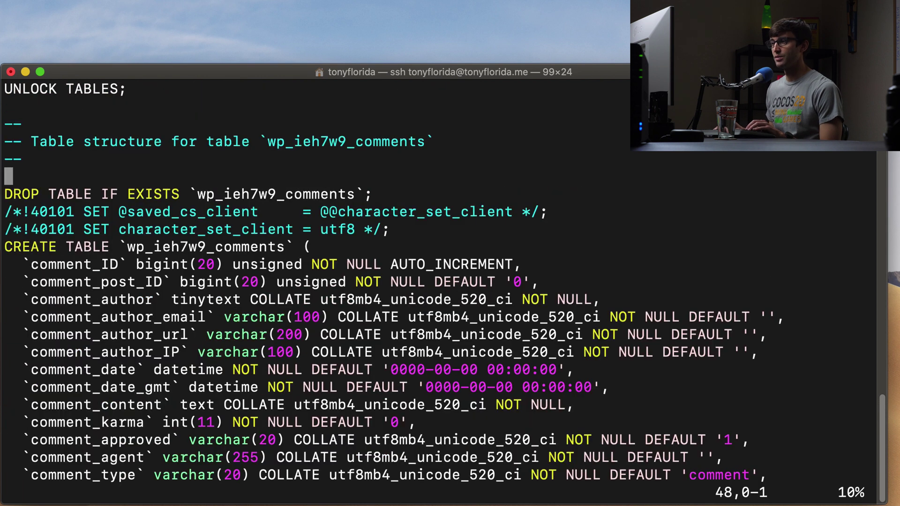
{"action": "scroll", "coordinate": [422, 281], "scroll_direction": "down", "scroll_amount": 7}
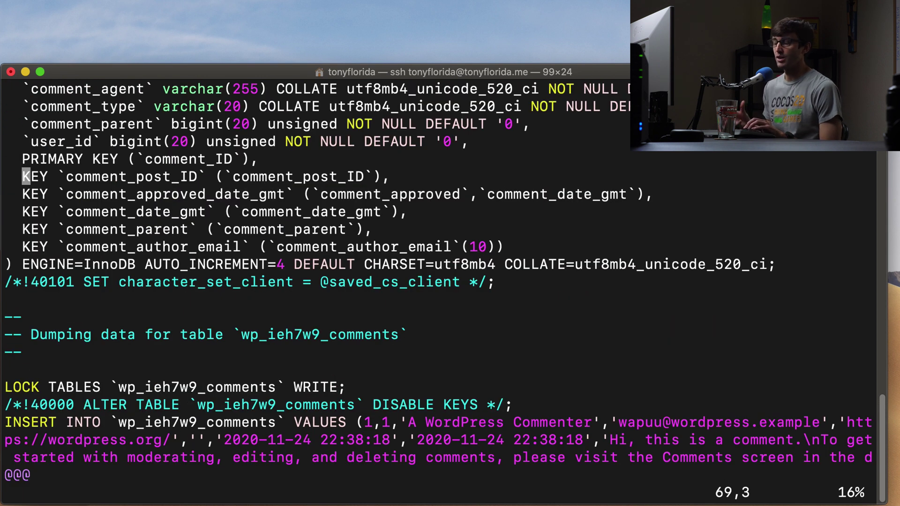
{"action": "type", "text": ":q"}
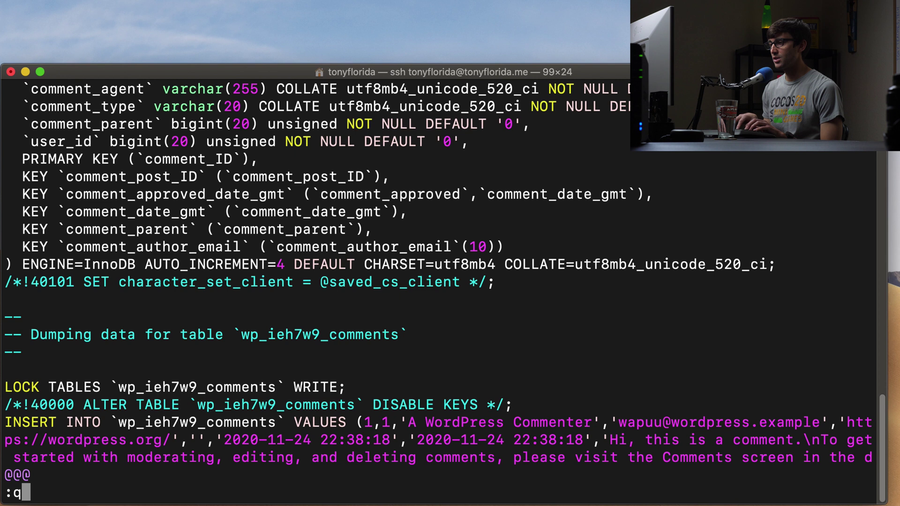
{"action": "key", "text": "Return"}
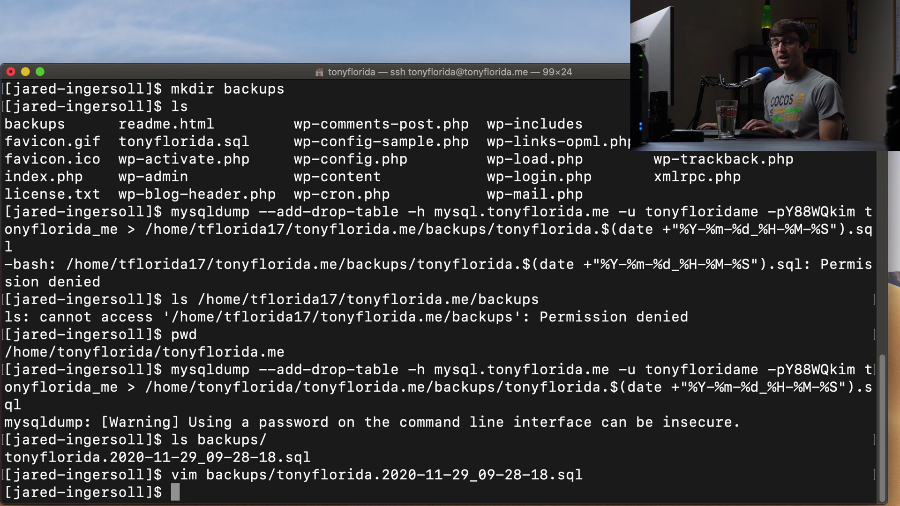
Edit the crontab and add a * * * * * line under MAILTO running the pasted mysqldump command
{"action": "type", "text": "cront"}
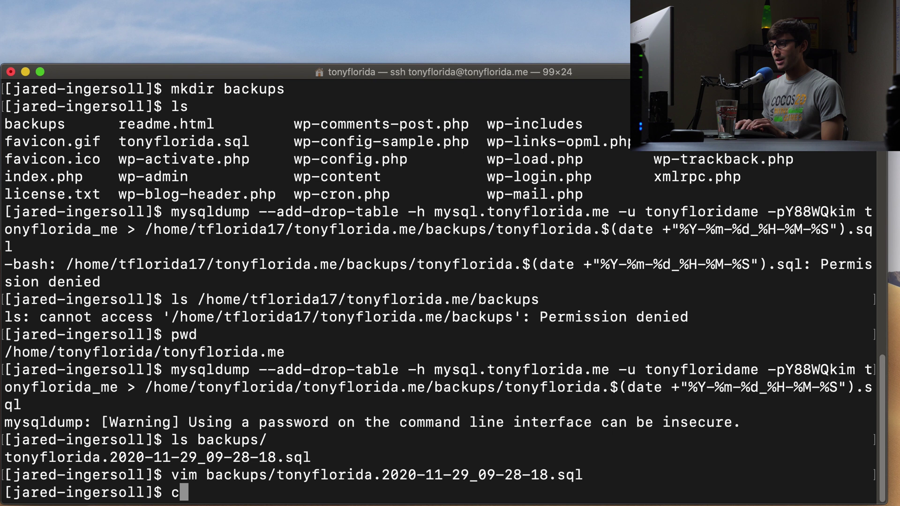
{"action": "type", "text": "ab -e"}
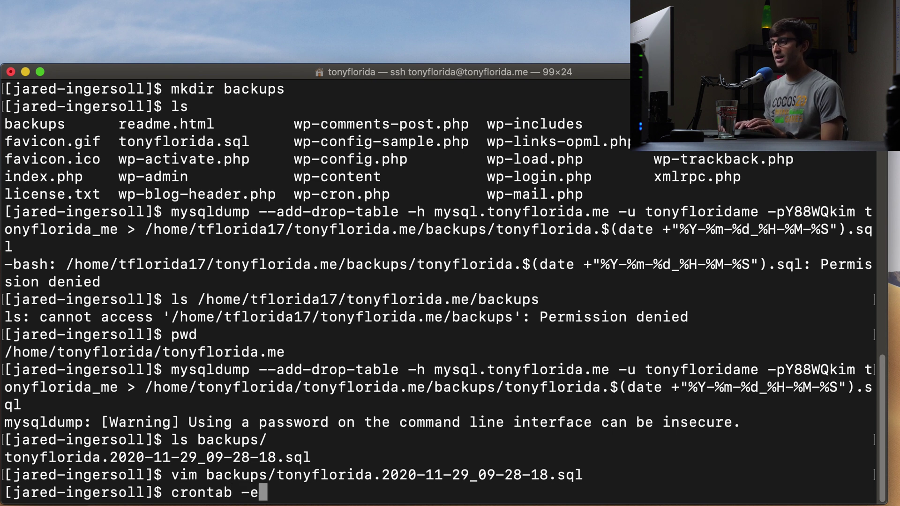
{"action": "key", "text": "Return"}
{"action": "key", "text": "o"}
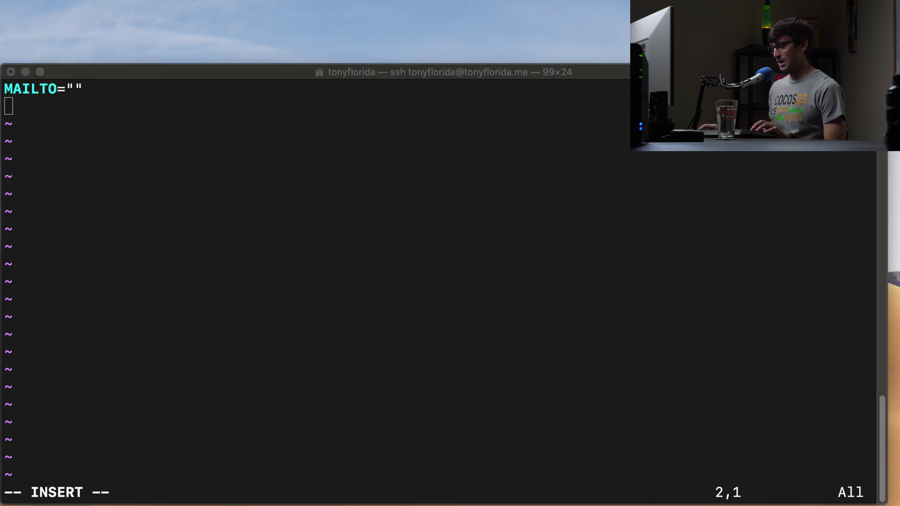
{"action": "left_click", "coordinate": [353, 291]}
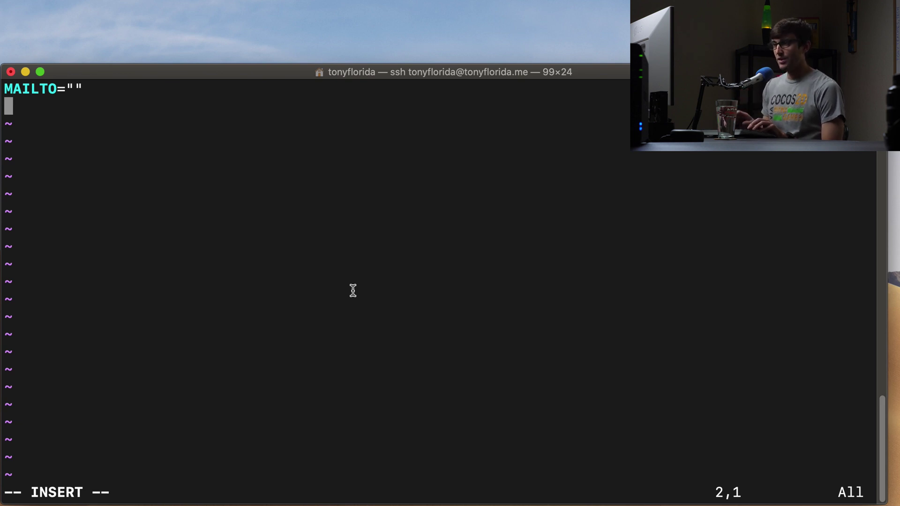
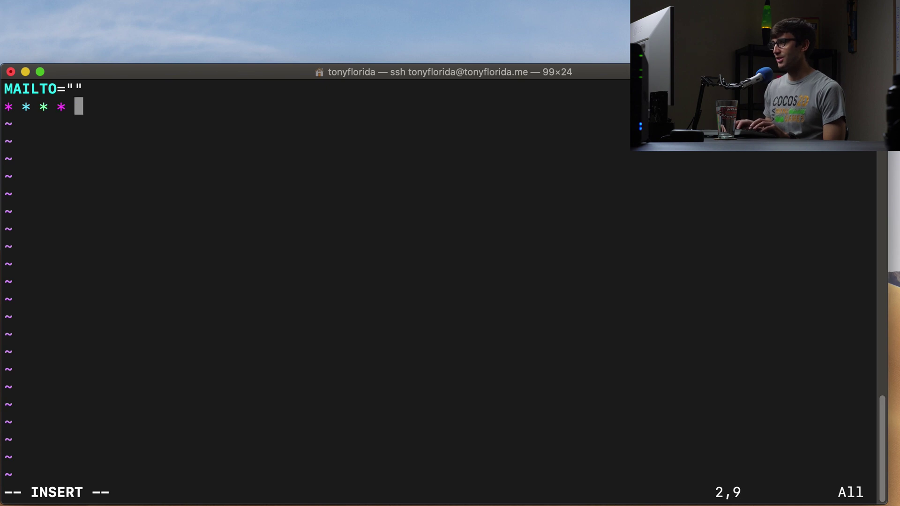
{"action": "key", "text": "BackSpace"}
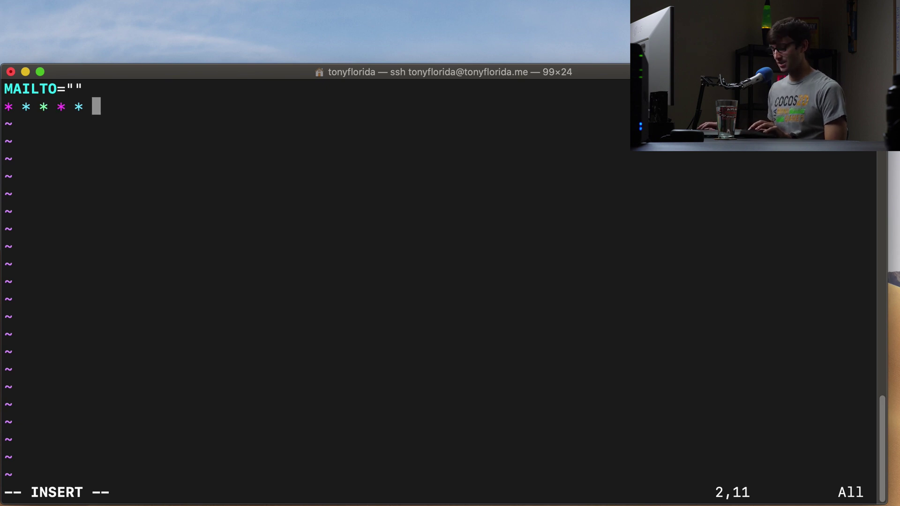
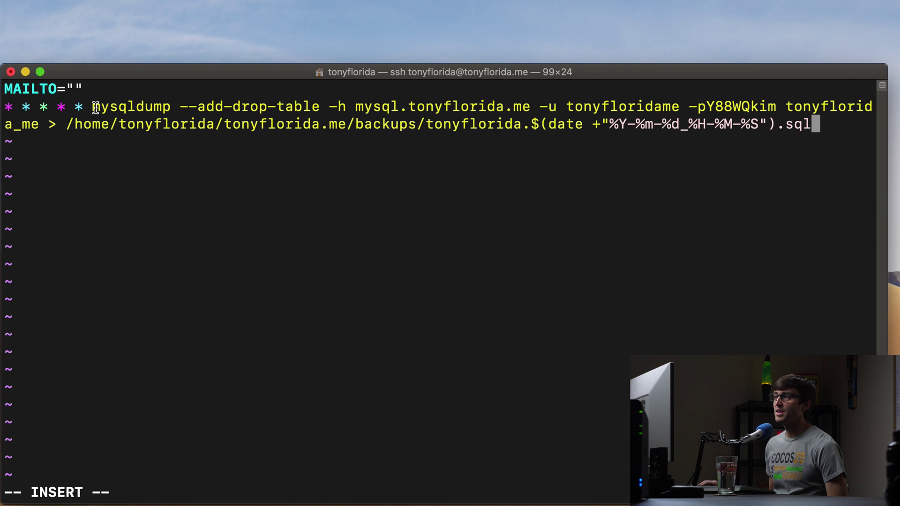
Return vim to normal mode and move the cursor back to the minute asterisk to insert there
{"action": "left_click_drag", "start_coordinate": [96, 107], "coordinate": [816, 123]}
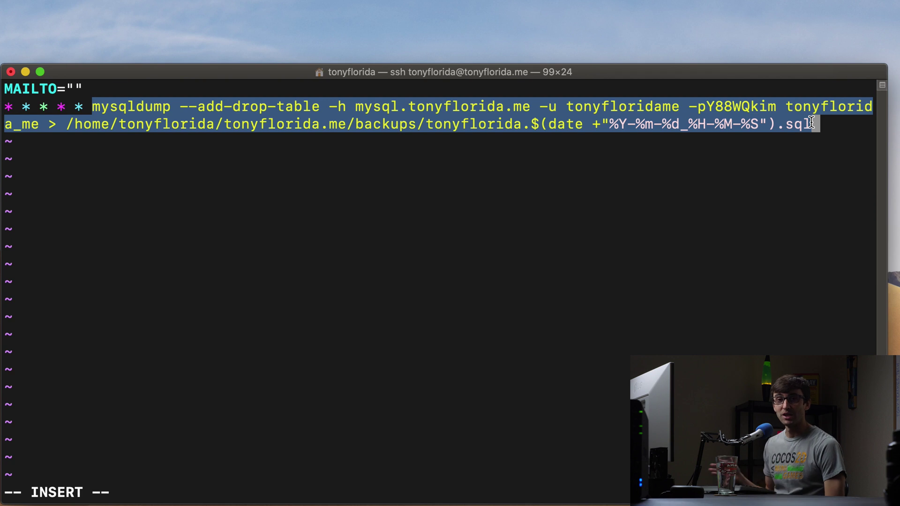
{"action": "key", "text": "Left"}
{"action": "key", "text": "Left"}
{"action": "key", "text": "Left"}
{"action": "key", "text": "Left"}
{"action": "key", "text": "Left"}
{"action": "key", "text": "Left"}
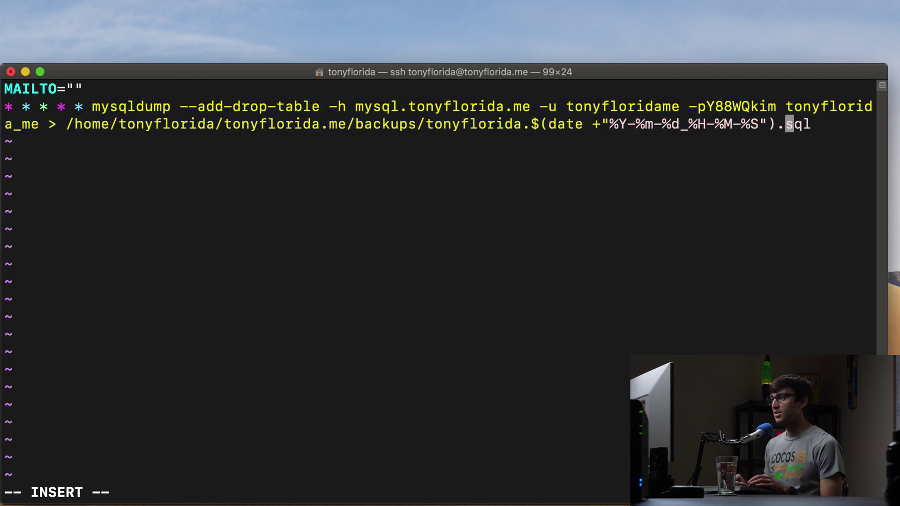
{"action": "key", "text": "Escape"}
{"action": "key", "text": "b"}
{"action": "key", "text": "b"}
{"action": "key", "text": "b"}
{"action": "key", "text": "b"}
{"action": "key", "text": "b"}
{"action": "key", "text": "b"}
{"action": "key", "text": "b"}
{"action": "key", "text": "b"}
{"action": "key", "text": "b"}
{"action": "key", "text": "b"}
{"action": "key", "text": "b"}
{"action": "key", "text": "b"}
{"action": "key", "text": "b"}
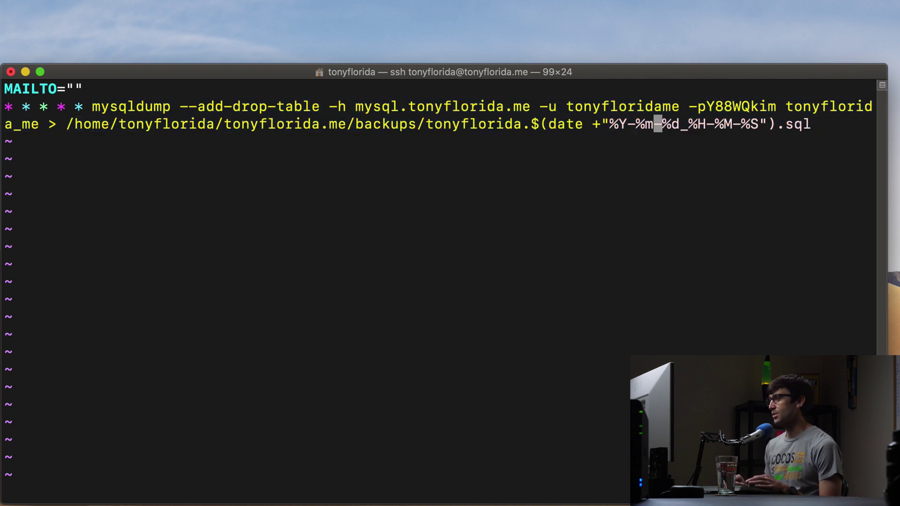
{"action": "key", "text": "b"}
{"action": "key", "text": "b"}
{"action": "key", "text": "b"}
{"action": "key", "text": "b"}
{"action": "key", "text": "b"}
{"action": "key", "text": "b"}
{"action": "key", "text": "b"}
{"action": "key", "text": "b"}
{"action": "key", "text": "b"}
{"action": "key", "text": "b"}
{"action": "key", "text": "b"}
{"action": "key", "text": "b"}
{"action": "key", "text": "b"}
{"action": "key", "text": "b"}
{"action": "key", "text": "b"}
{"action": "key", "text": "b"}
{"action": "key", "text": "b"}
{"action": "key", "text": "b"}
{"action": "key", "text": "b"}
{"action": "key", "text": "b"}
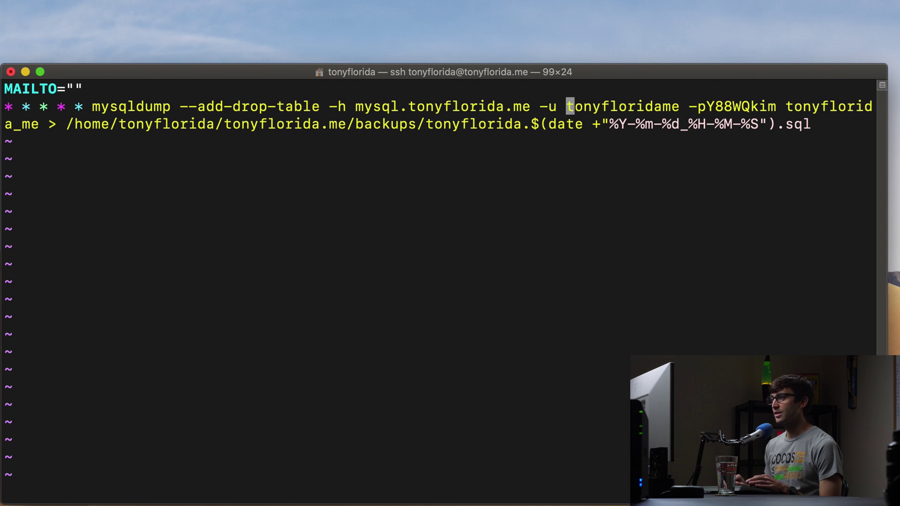
{"action": "key", "text": "b"}
{"action": "key", "text": "b"}
{"action": "key", "text": "b"}
{"action": "key", "text": "b"}
{"action": "key", "text": "b"}
{"action": "key", "text": "b"}
{"action": "key", "text": "b"}
{"action": "key", "text": "b"}
{"action": "key", "text": "b"}
{"action": "key", "text": "b"}
{"action": "key", "text": "b"}
{"action": "key", "text": "b"}
{"action": "key", "text": "b"}
{"action": "key", "text": "b"}
{"action": "key", "text": "b"}
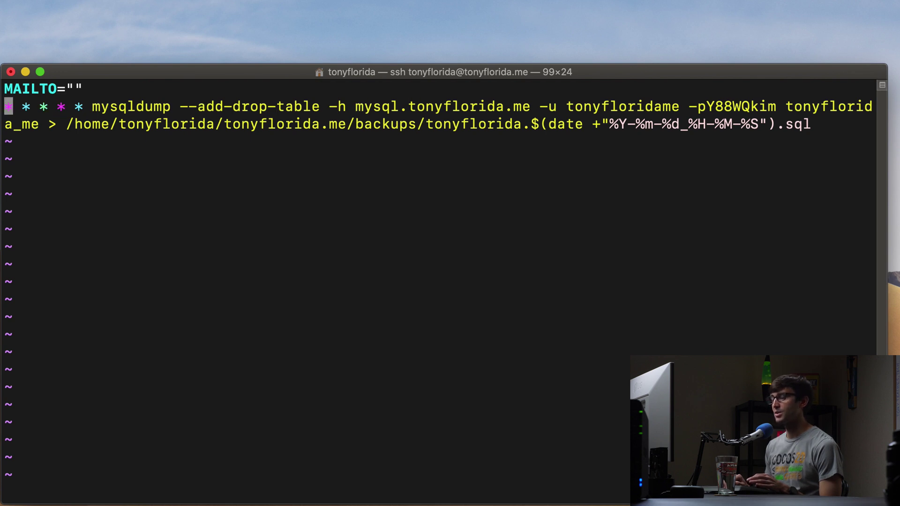
{"action": "key", "text": "l"}
{"action": "key", "text": "h"}
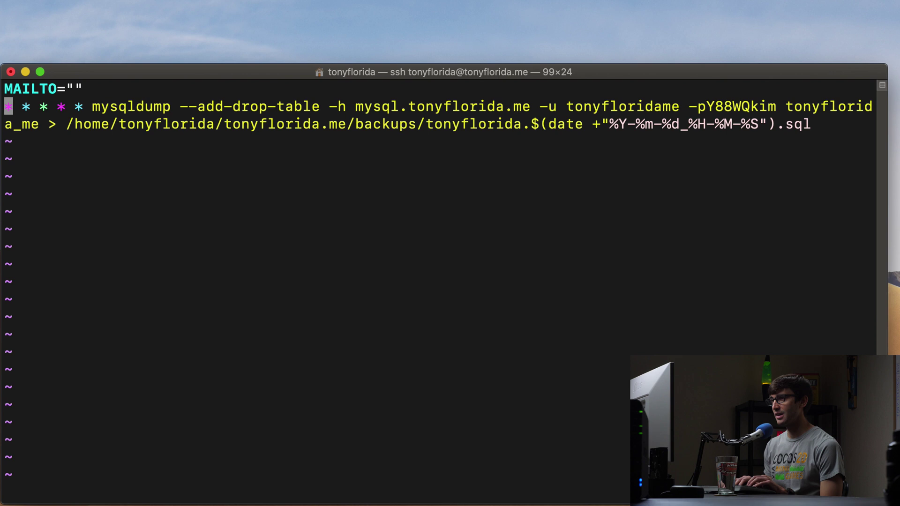
{"action": "key", "text": "i"}
Replace the minute and hour asterisks with a first try of 30 and 1
{"action": "key", "text": "Right"}
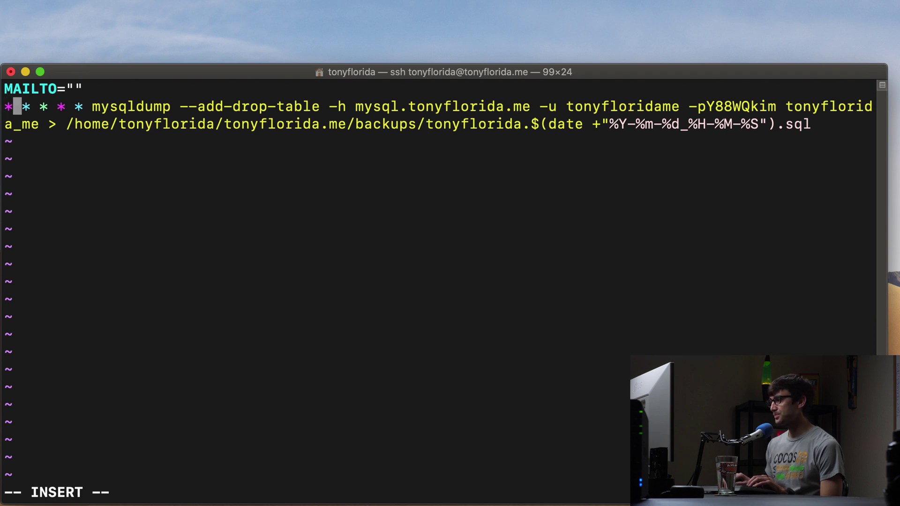
{"action": "key", "text": "BackSpace"}
{"action": "type", "text": "30"}
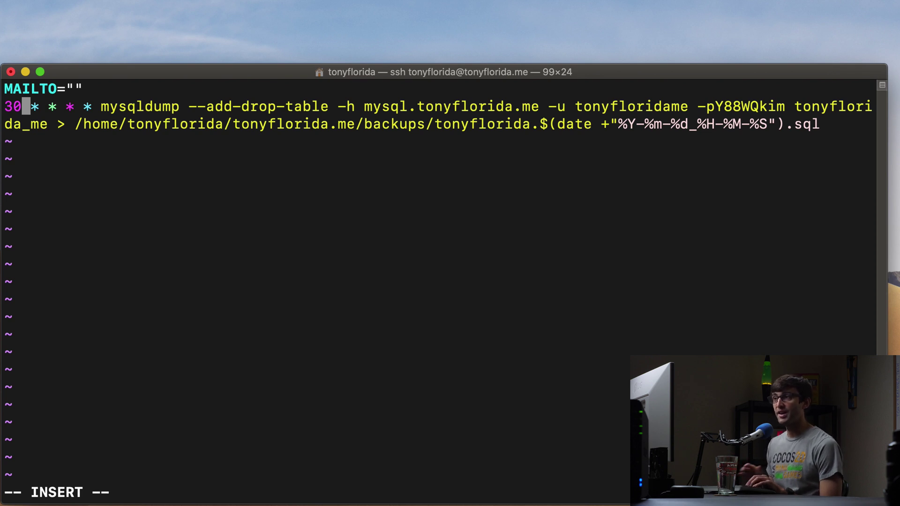
{"action": "key", "text": "Right"}
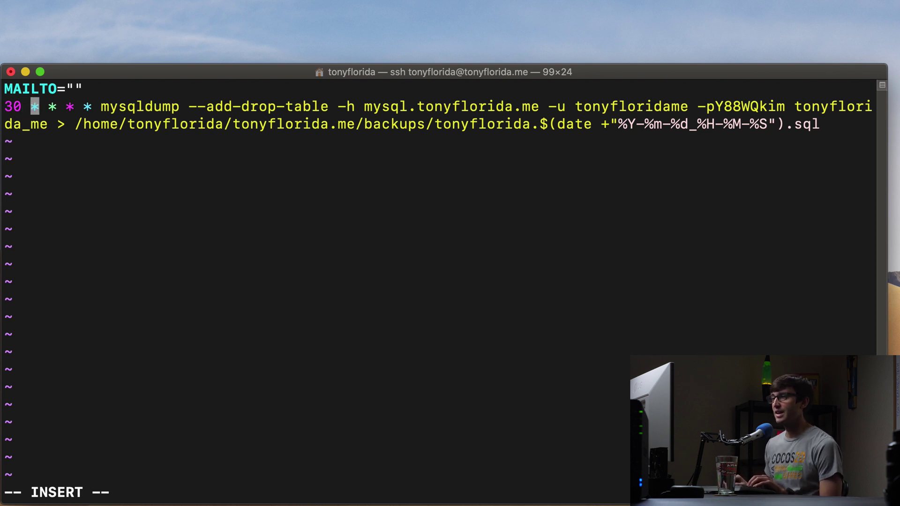
{"action": "key", "text": "Right"}
{"action": "key", "text": "BackSpace"}
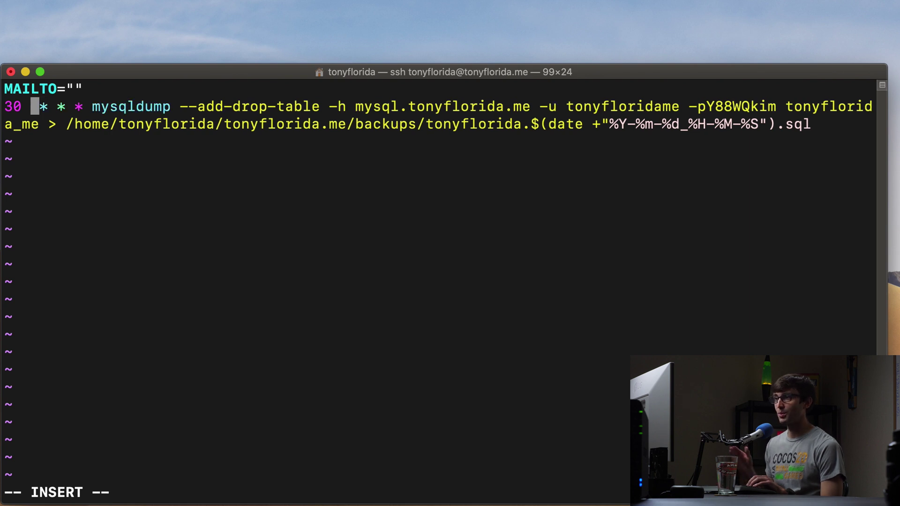
{"action": "type", "text": "1"}
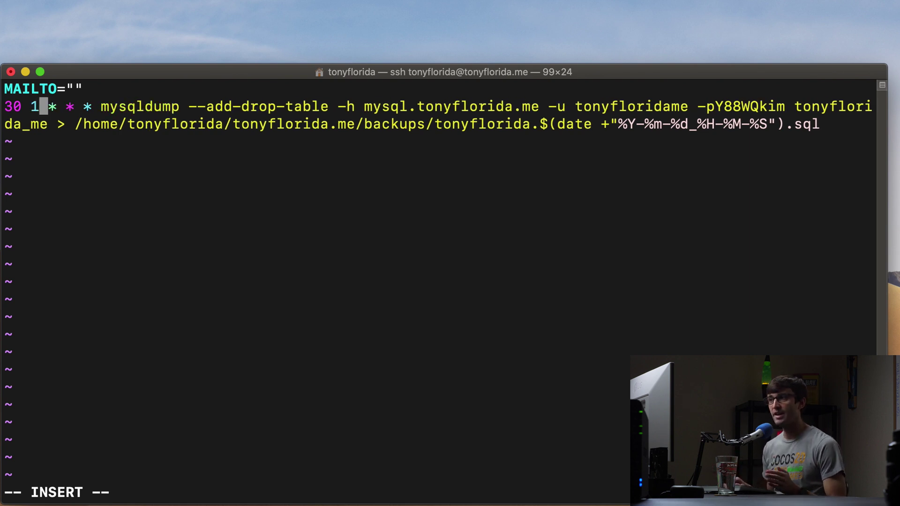
Change the schedule's hour to 6 and minute to 45
{"action": "key", "text": "Left"}
{"action": "key", "text": "Right"}
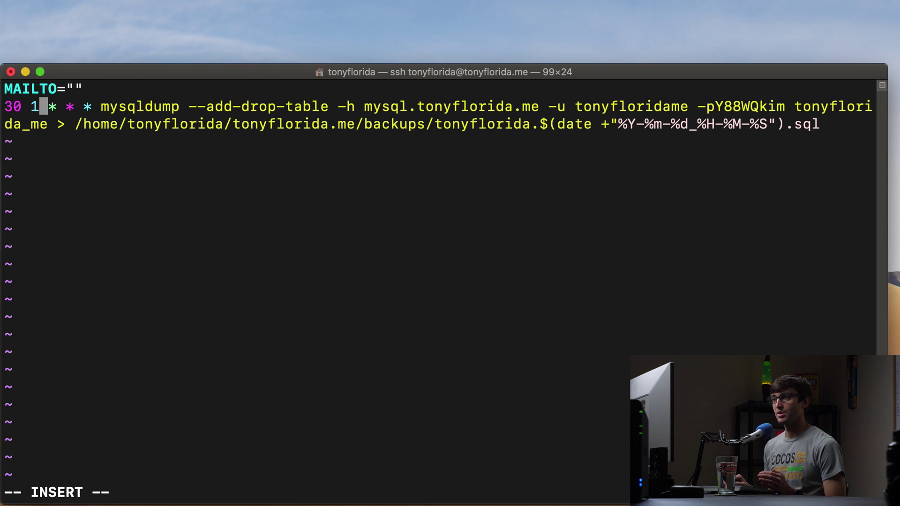
{"action": "key", "text": "BackSpace"}
{"action": "type", "text": "6"}
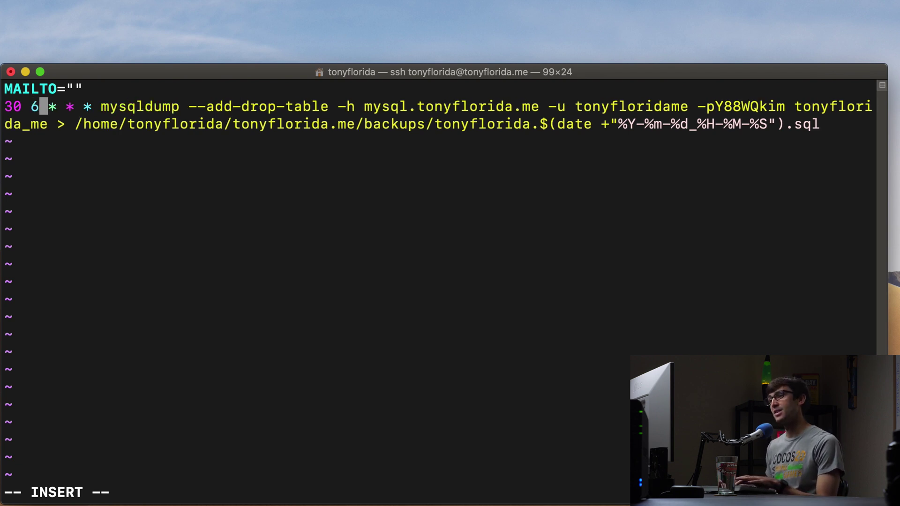
{"action": "key", "text": "Left"}
{"action": "key", "text": "Left"}
{"action": "key", "text": "BackSpace"}
{"action": "key", "text": "BackSpace"}
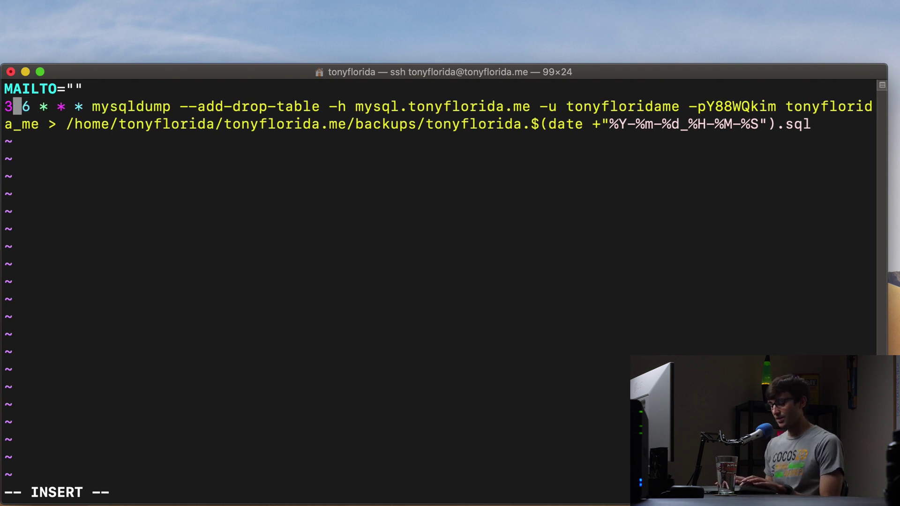
{"action": "type", "text": "45"}
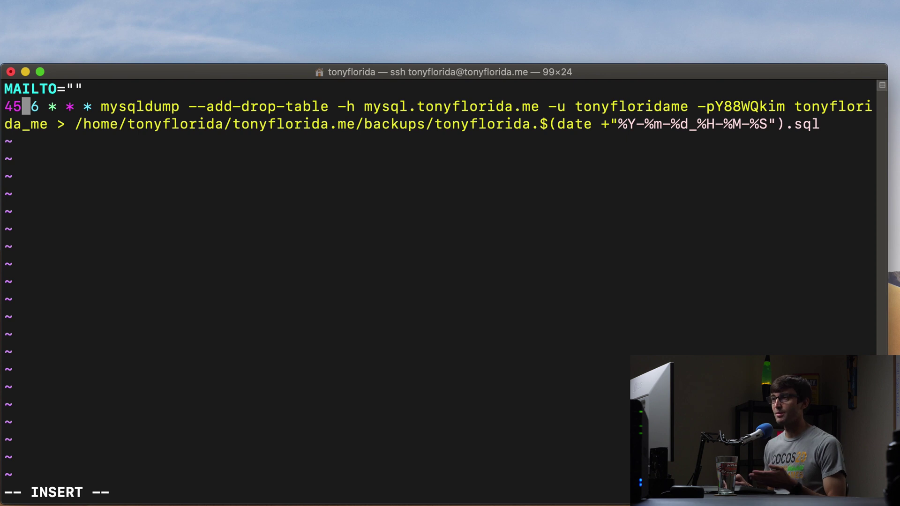
{"action": "key", "text": "BackSpace"}
{"action": "key", "text": "BackSpace"}
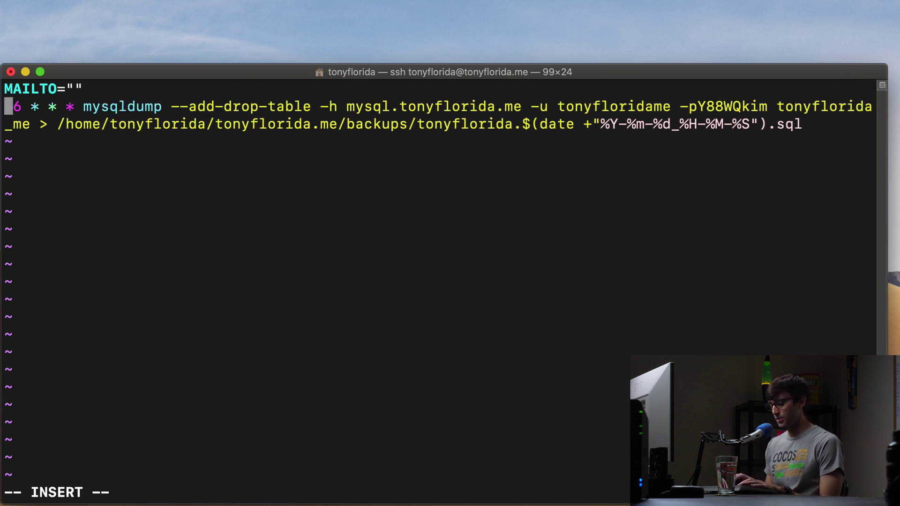
{"action": "type", "text": "45"}
Confirm the day, month and weekday fields remain * and leave insert mode
{"action": "key", "text": "Right"}
{"action": "key", "text": "Right"}
{"action": "key", "text": "Right"}
{"action": "key", "text": "Right"}
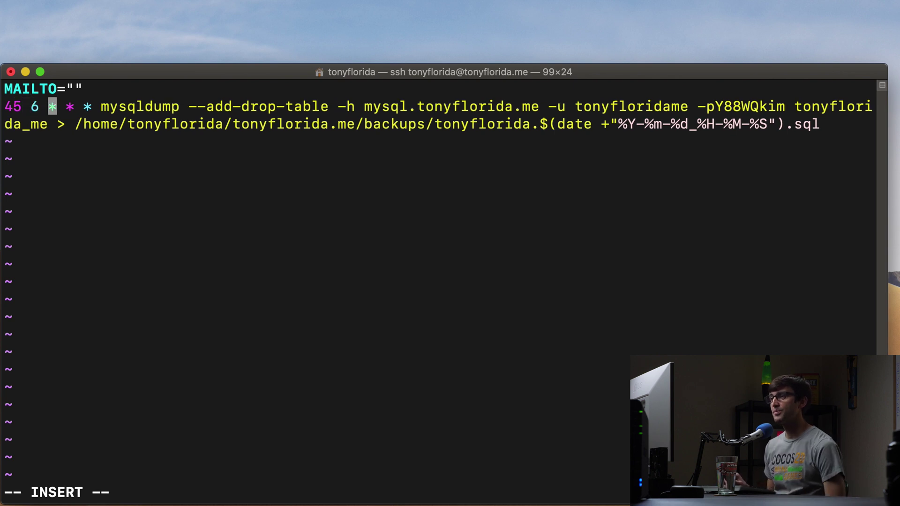
{"action": "key", "text": "Left"}
{"action": "key", "text": "Right"}
{"action": "key", "text": "Right"}
{"action": "key", "text": "Right"}
{"action": "key", "text": "Right"}
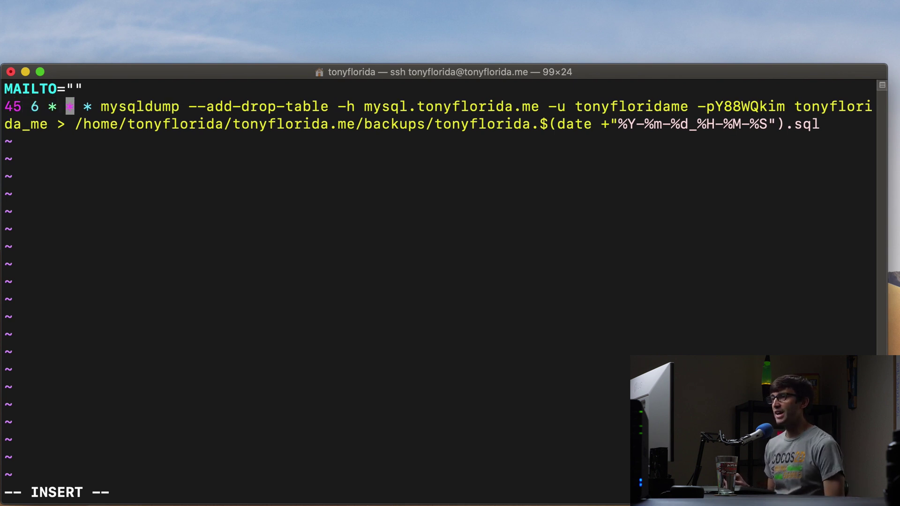
{"action": "key", "text": "Left"}
{"action": "key", "text": "Left"}
{"action": "key", "text": "Left"}
{"action": "key", "text": "Left"}
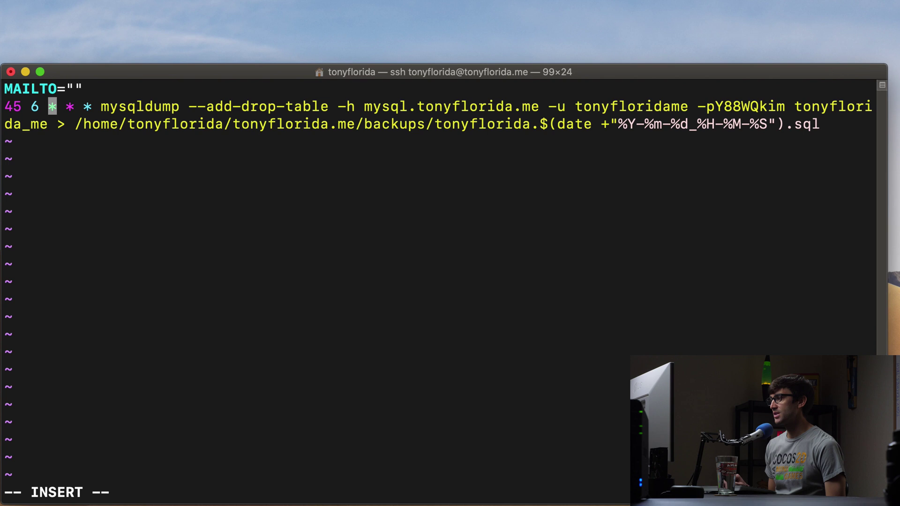
{"action": "key", "text": "Right"}
{"action": "key", "text": "Right"}
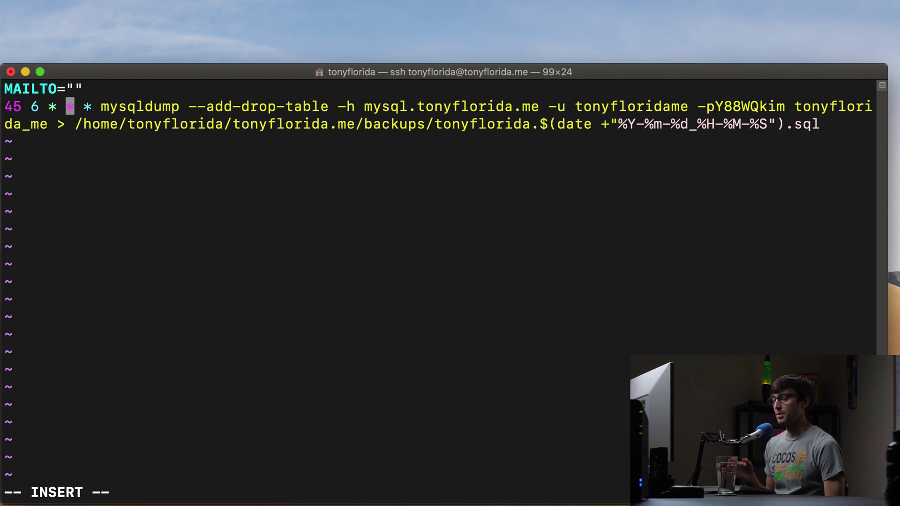
{"action": "key", "text": "Right"}
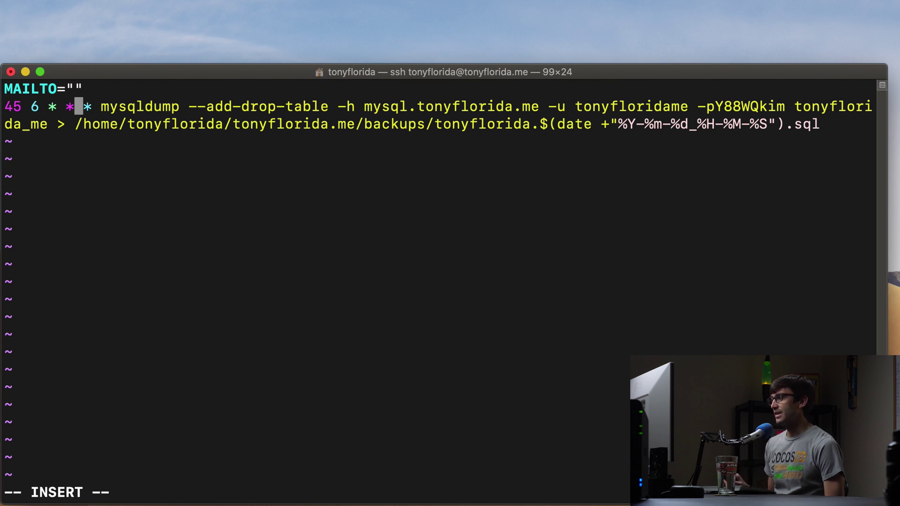
{"action": "key", "text": "Right"}
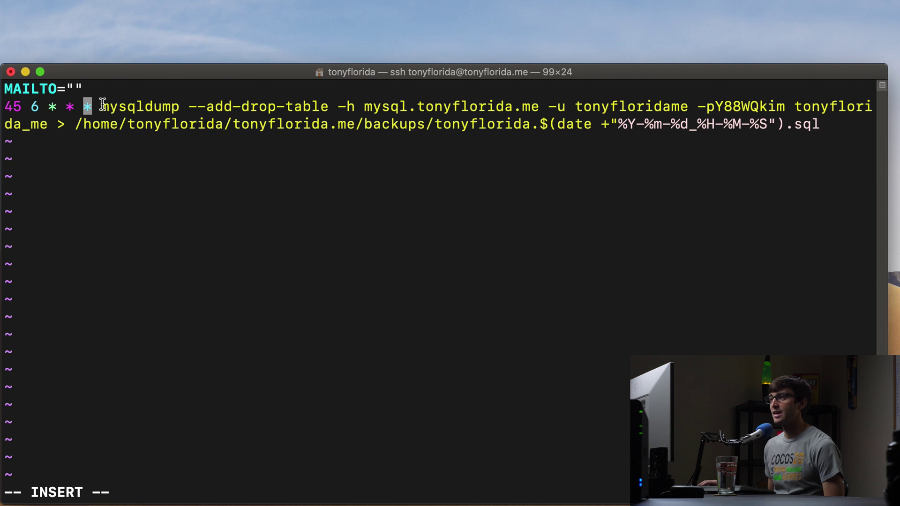
{"action": "left_click_drag", "start_coordinate": [101, 107], "coordinate": [830, 129]}
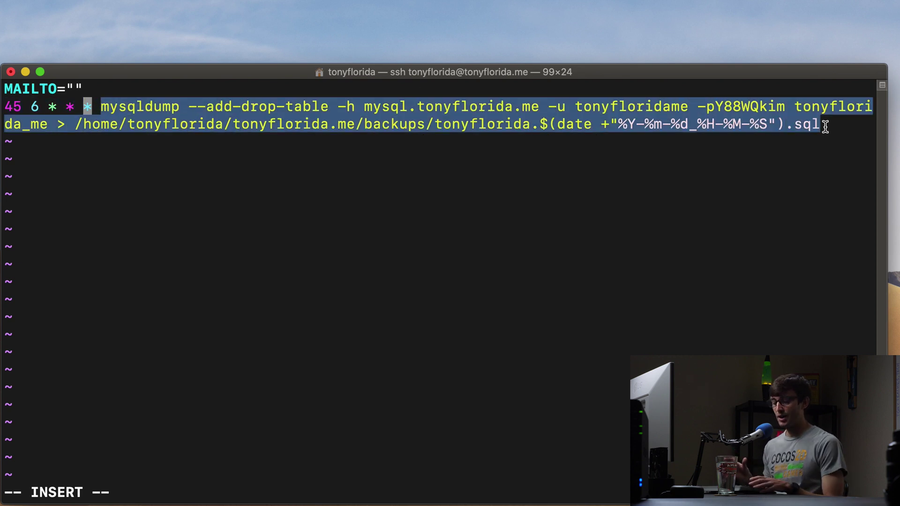
{"action": "key", "text": "Escape"}
Save the crontab with :wq and list backups/ showing tonyflorida.2020-11-29_09-28-18.sql
{"action": "type", "text": ":wq"}
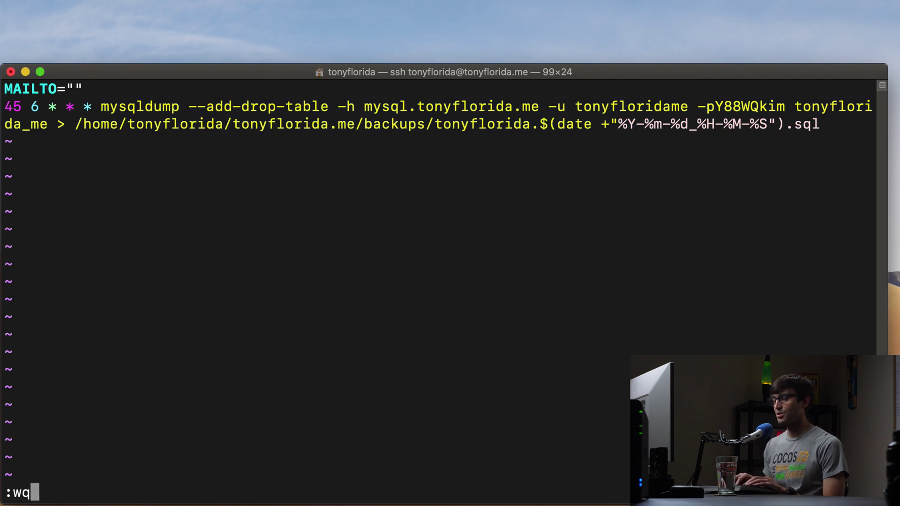
{"action": "key", "text": "Return"}
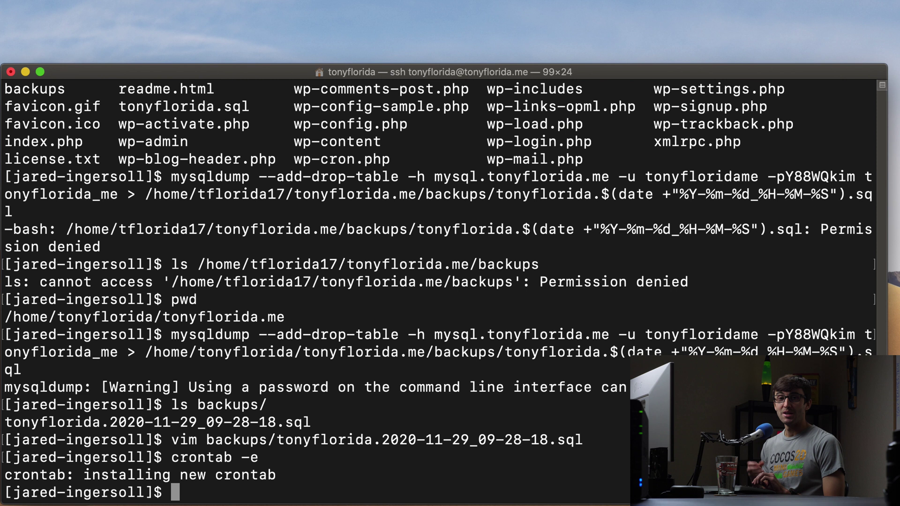
{"action": "type", "text": "ls b"}
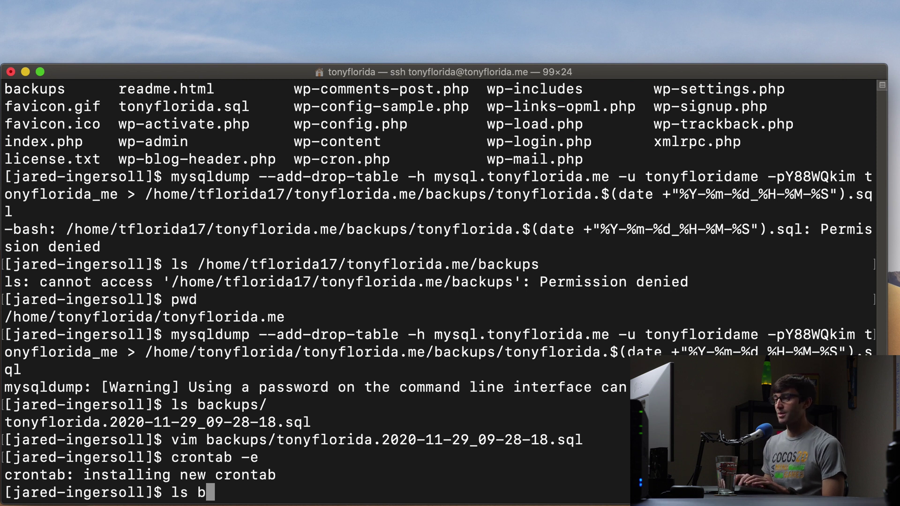
{"action": "key", "text": "Tab"}
{"action": "key", "text": "Return"}
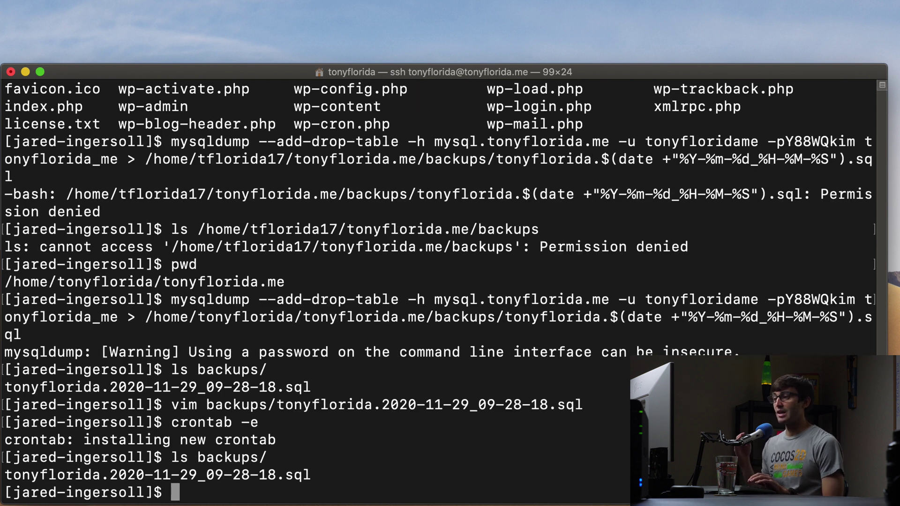